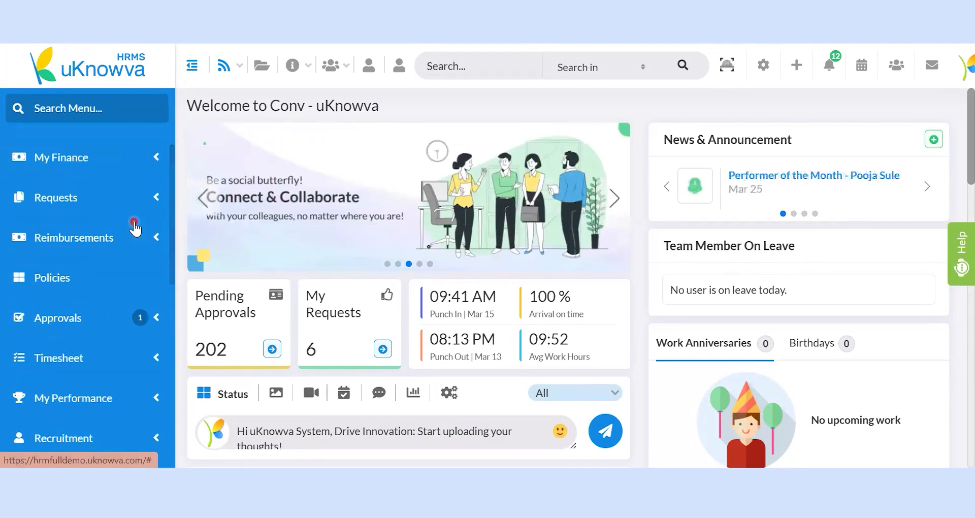
# - Open the Reports page of the Analytics section
pyautogui.scroll(-2, 134, 229)
pyautogui.scroll(-2, 135, 229)
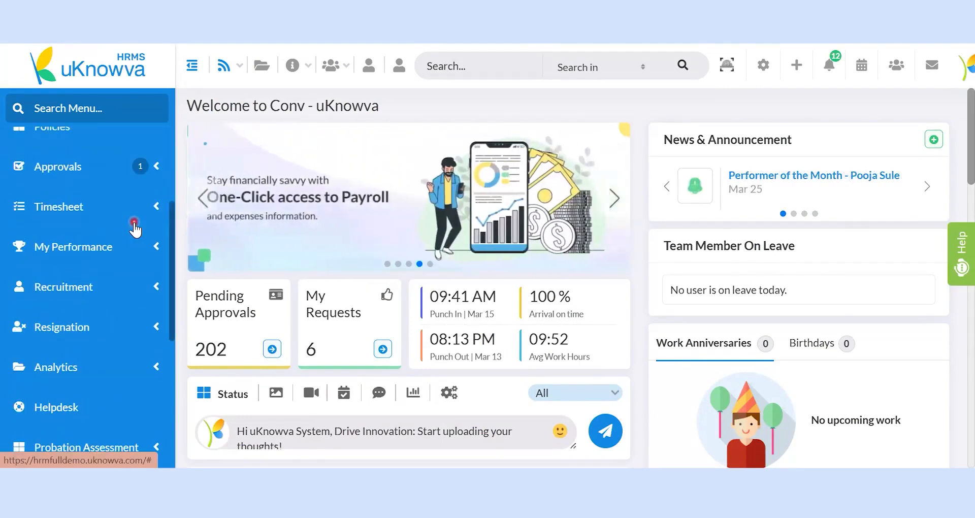
pyautogui.scroll(-2, 135, 229)
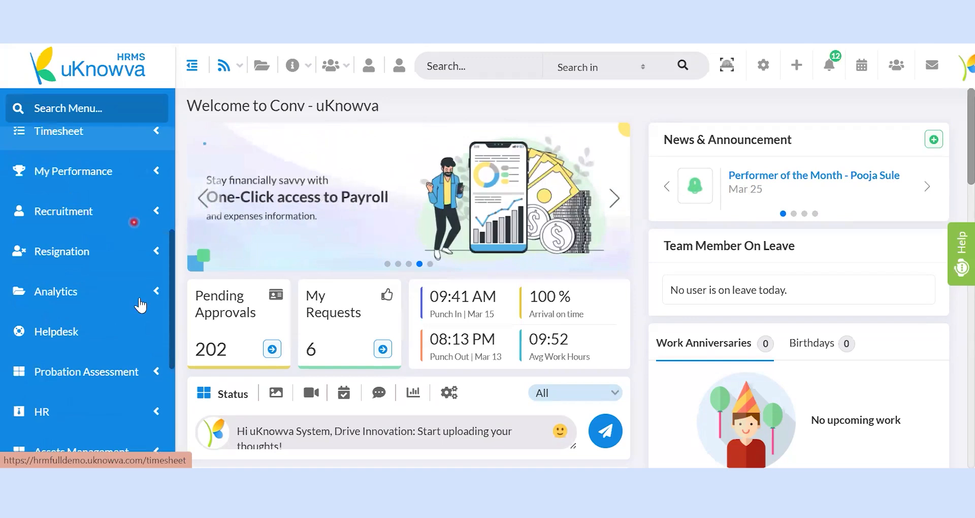
pyautogui.click(140, 304)
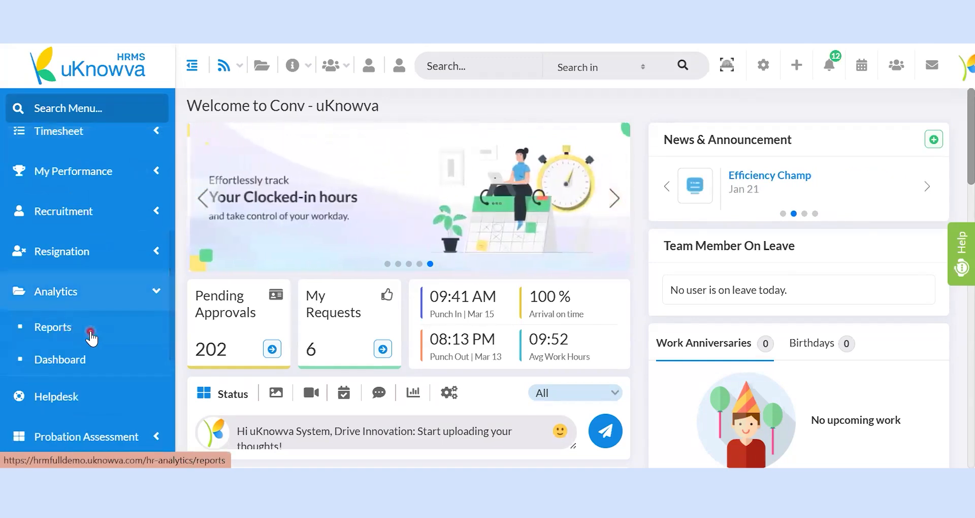
pyautogui.click(90, 331)
# - Search all reports for "empl"
pyautogui.click(733, 277)
pyautogui.write('em')
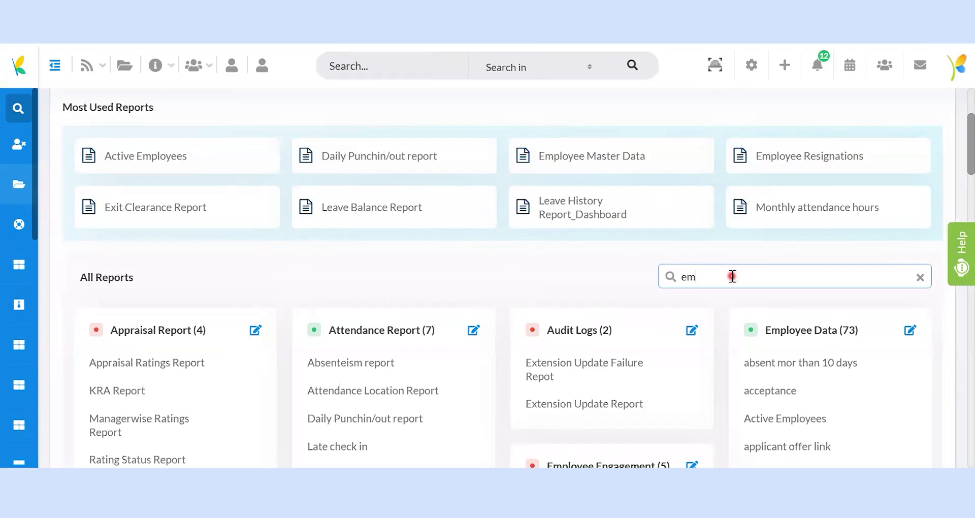
pyautogui.write('pl')
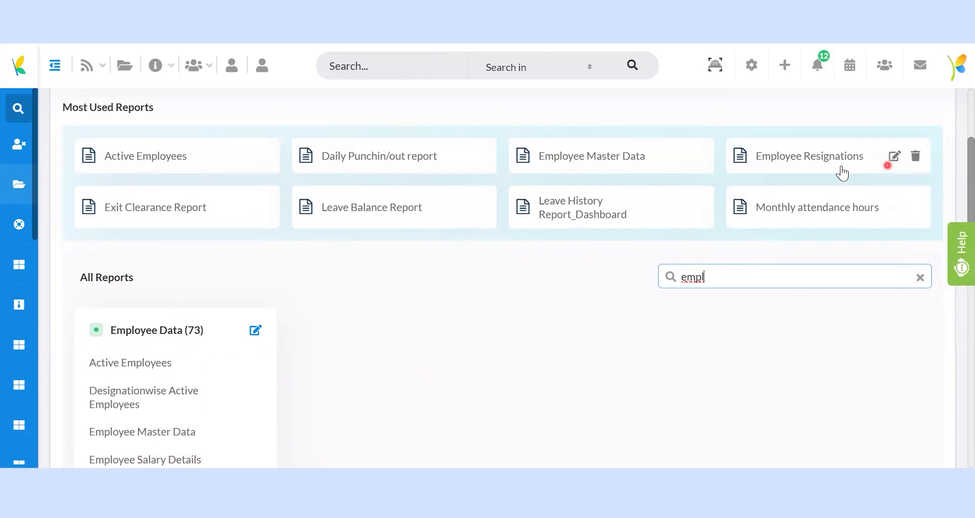
# - View the Leave History Report_Dashboard report, then return to the Reports overview
pyautogui.click(567, 217)
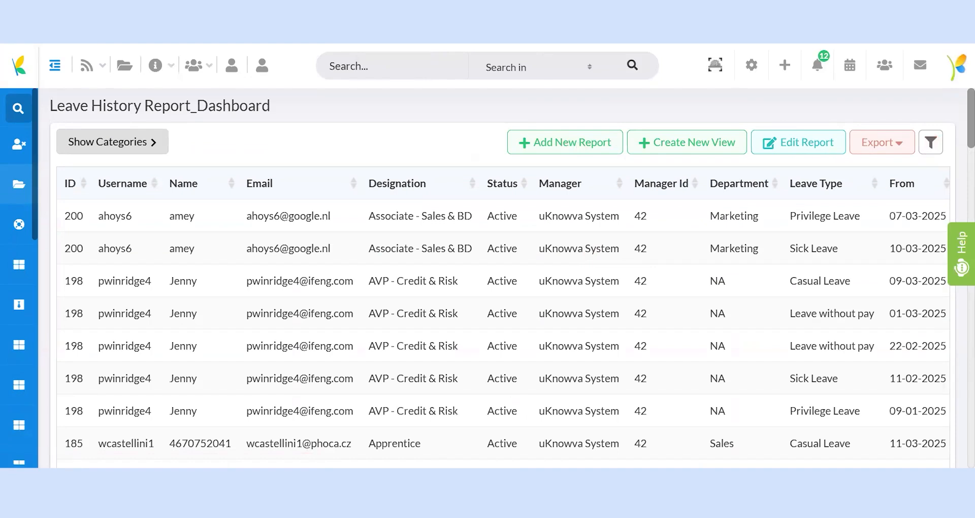
pyautogui.click(250, 109)
pyautogui.click(300, 147)
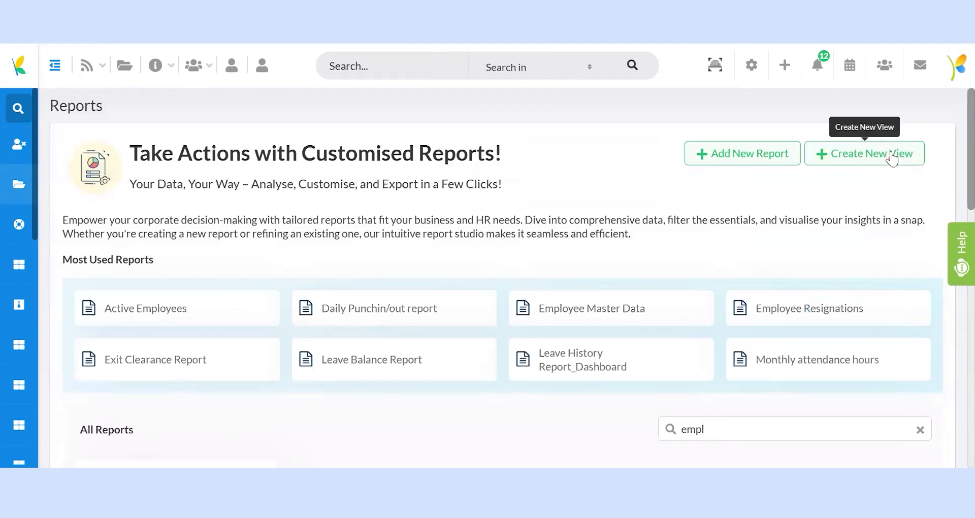
# - Open the form for creating a new view, check its name and query fields, and enable Update Existing View
pyautogui.click(893, 159)
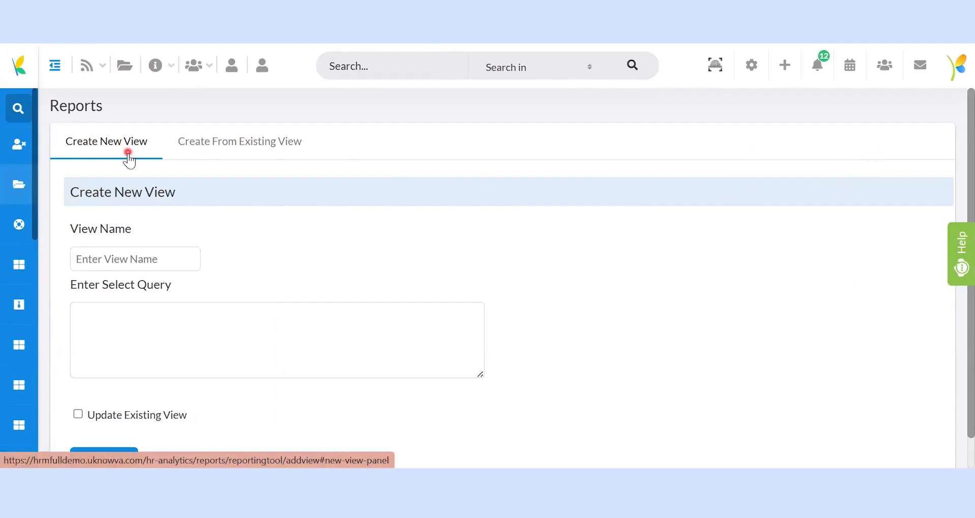
pyautogui.scroll(-1, 348, 222)
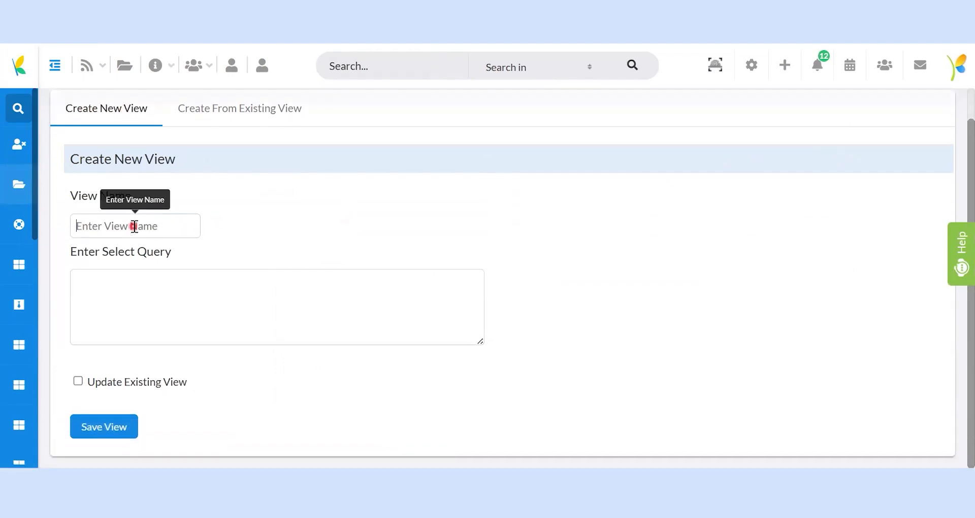
pyautogui.click(130, 291)
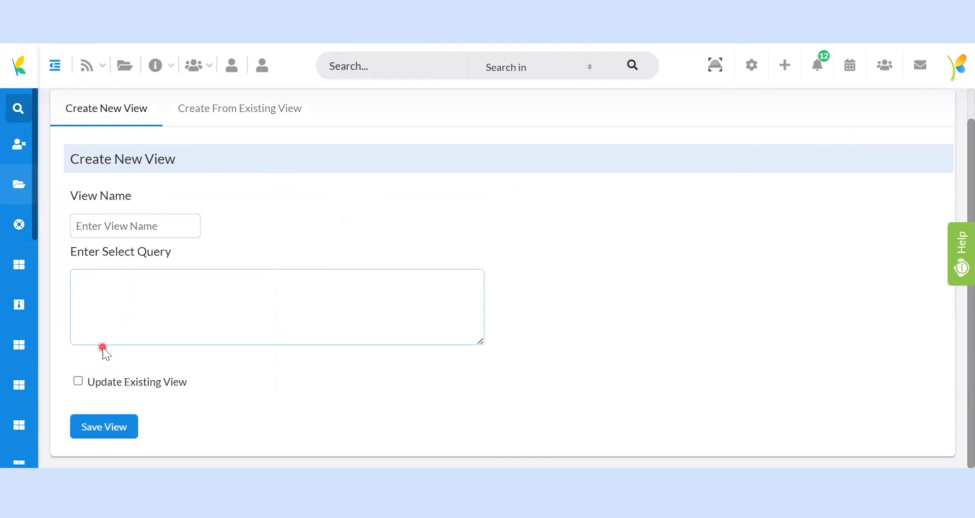
pyautogui.click(77, 382)
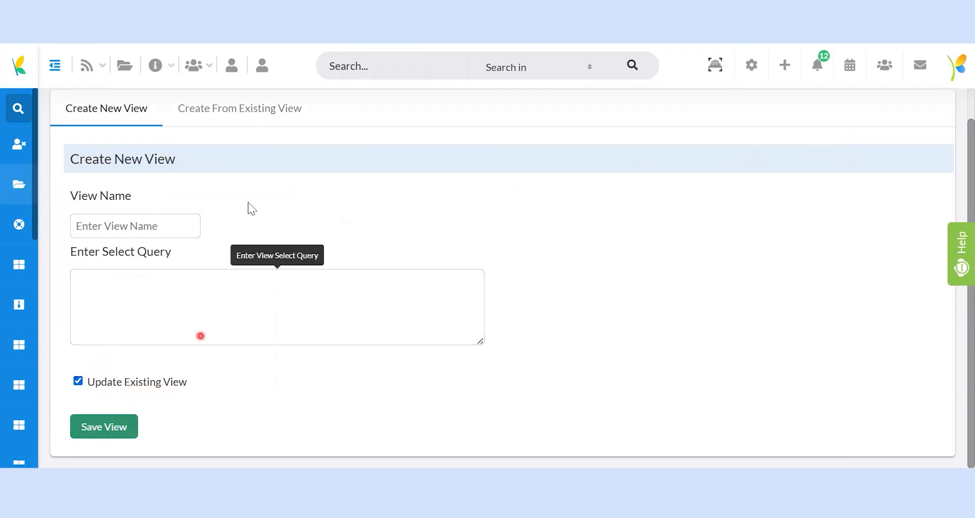
# - Switch to creating a view from an existing one and examine the view name, data source and data source column options
pyautogui.click(266, 110)
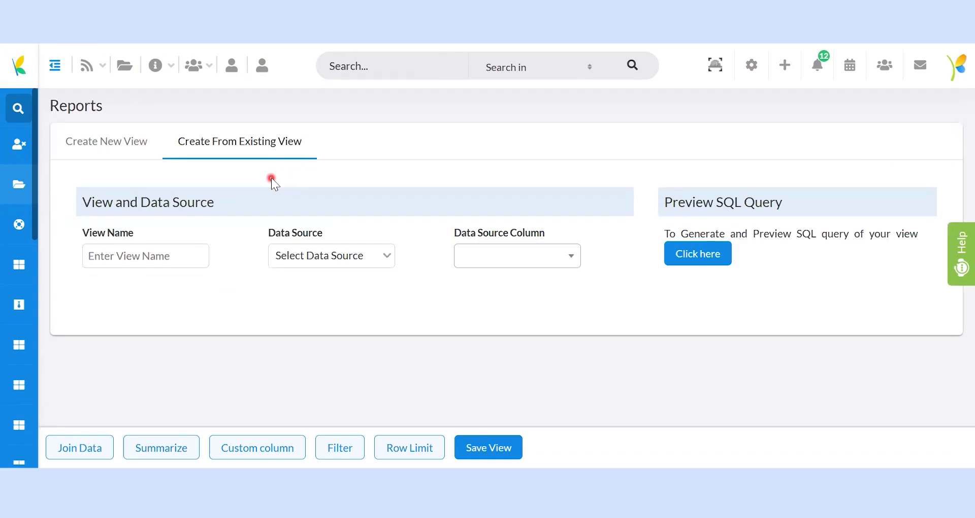
pyautogui.click(128, 256)
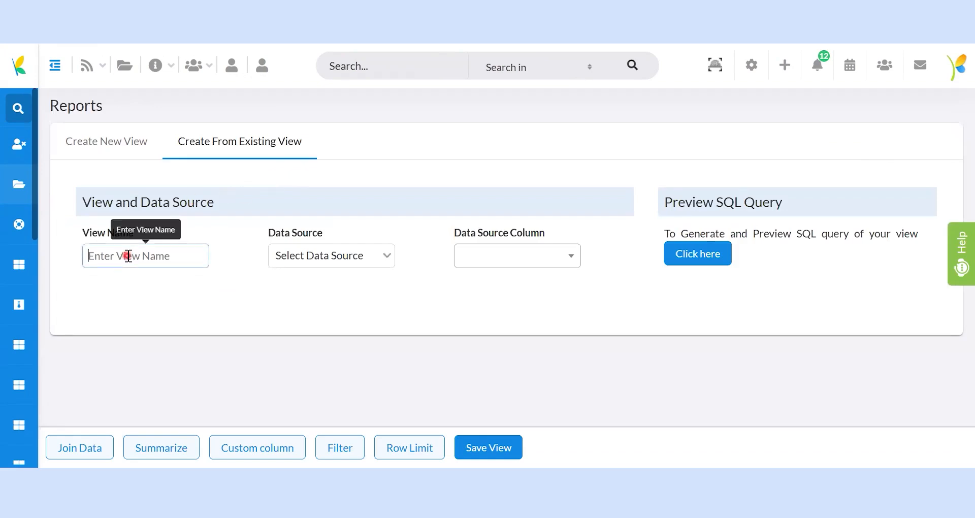
pyautogui.click(359, 256)
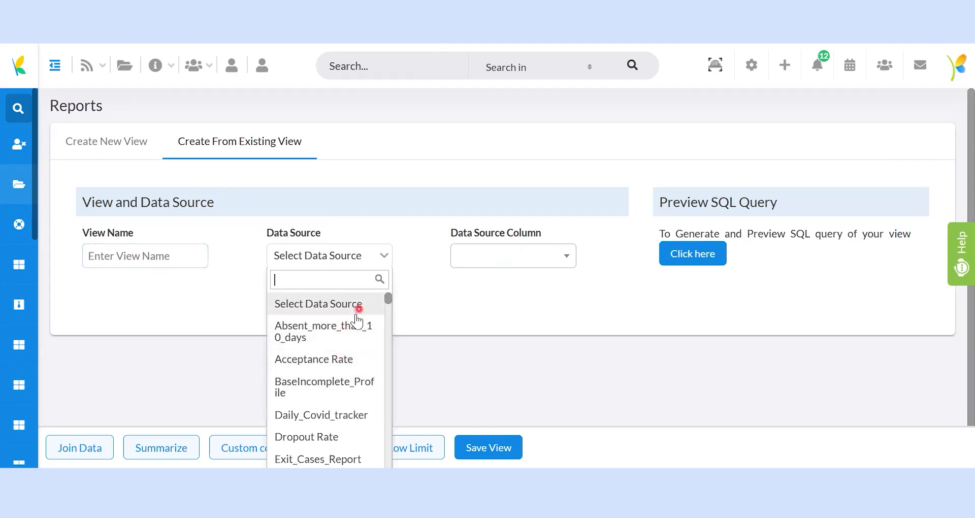
pyautogui.click(463, 261)
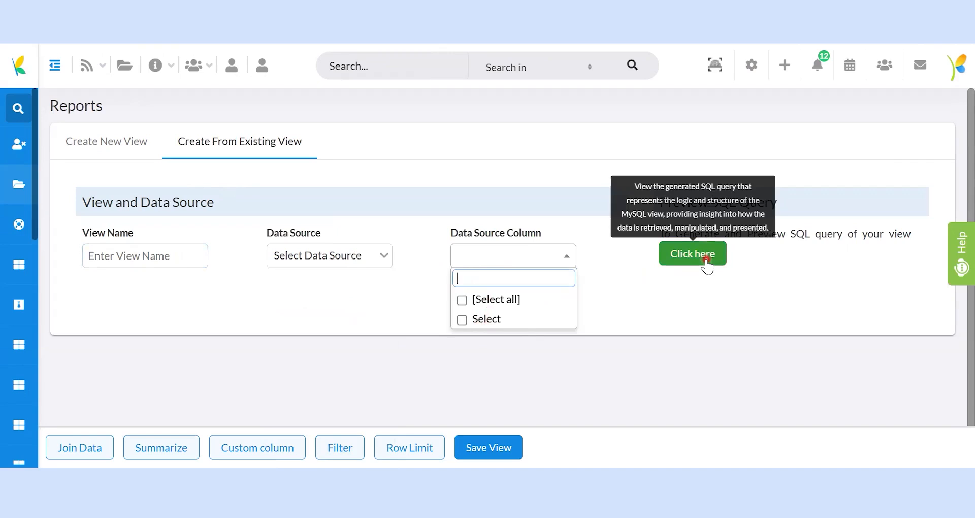
pyautogui.click(694, 336)
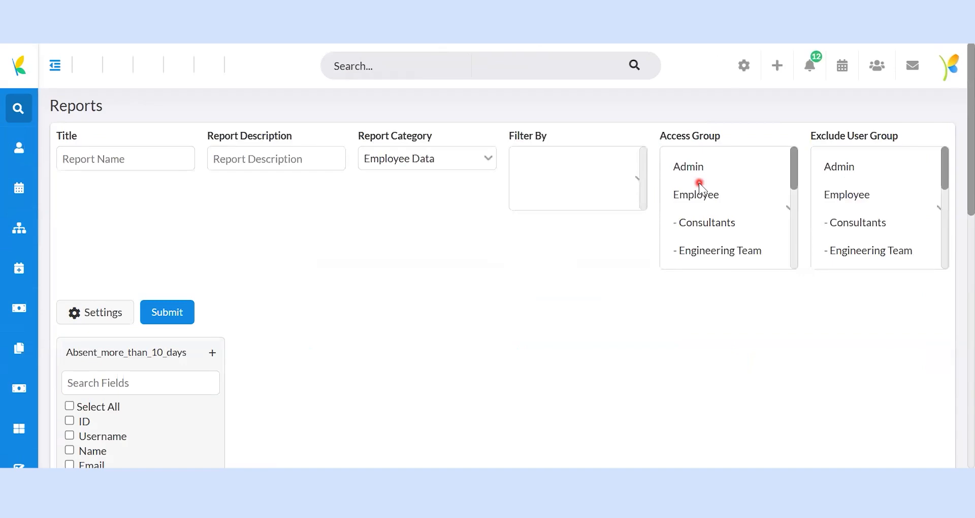
# - Examine the new report form's title, description, category, filter, access group and excluded user group fields
pyautogui.click(145, 159)
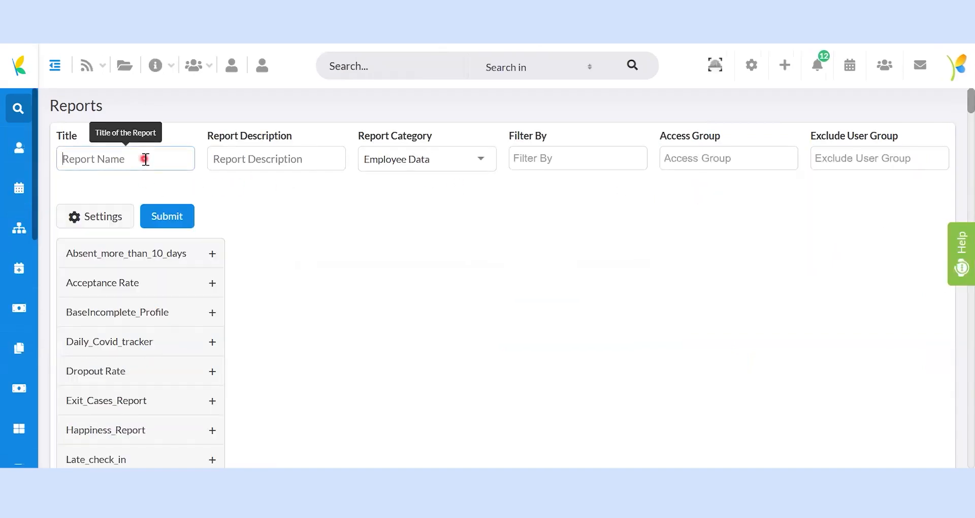
pyautogui.click(319, 158)
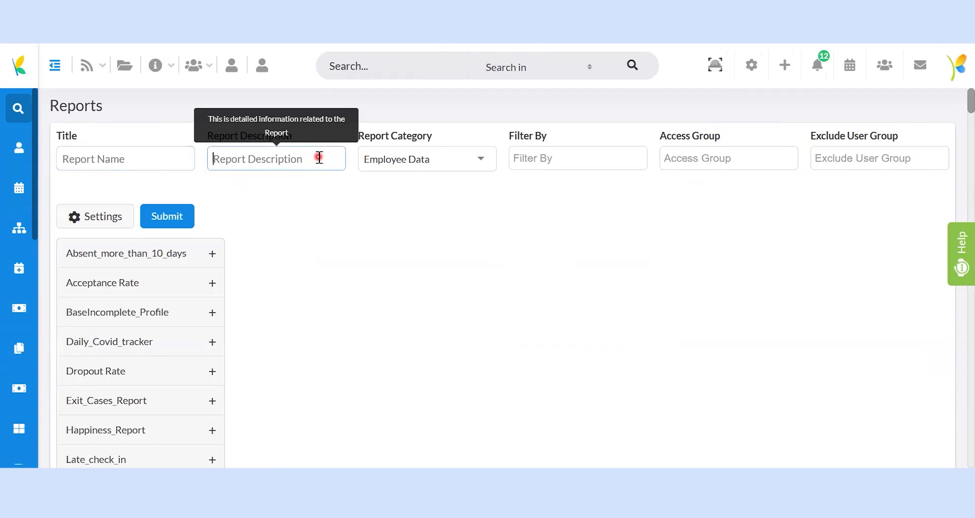
pyautogui.click(440, 159)
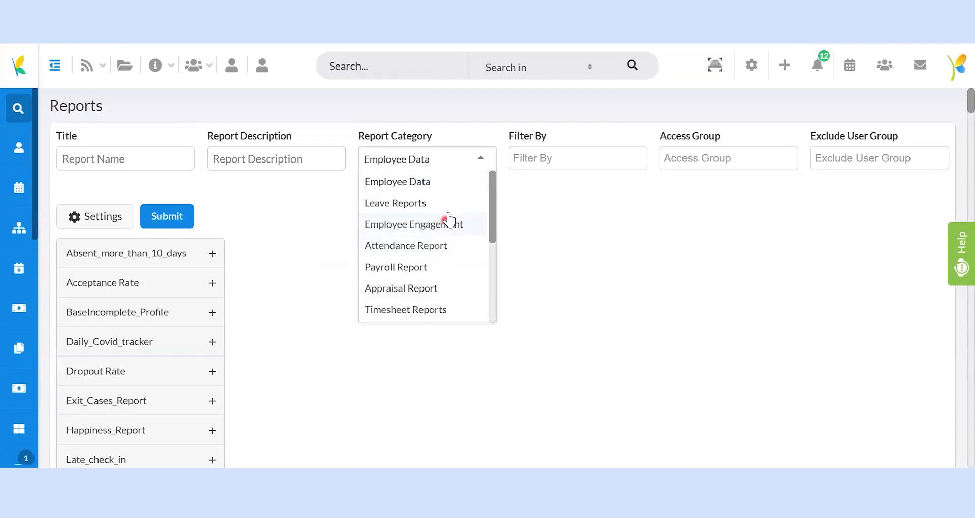
pyautogui.click(602, 159)
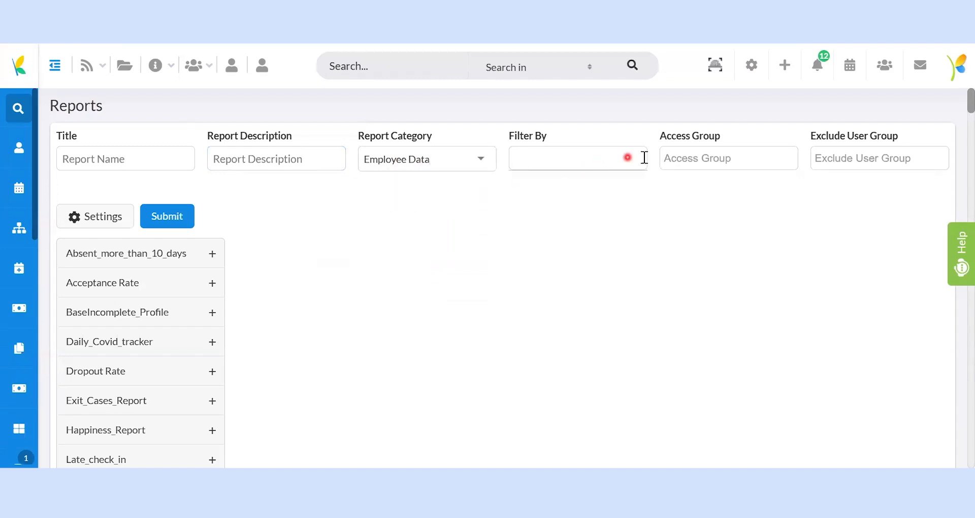
pyautogui.click(758, 158)
pyautogui.click(945, 161)
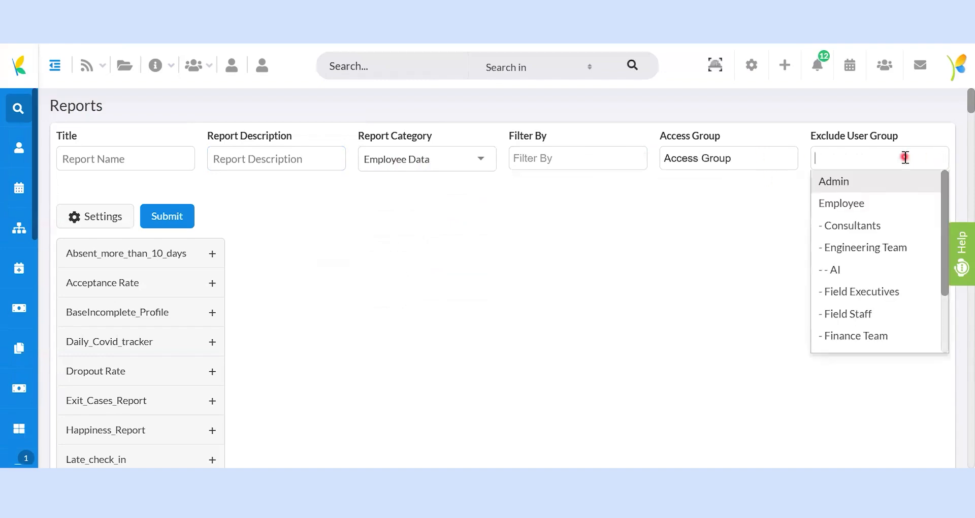
pyautogui.click(630, 218)
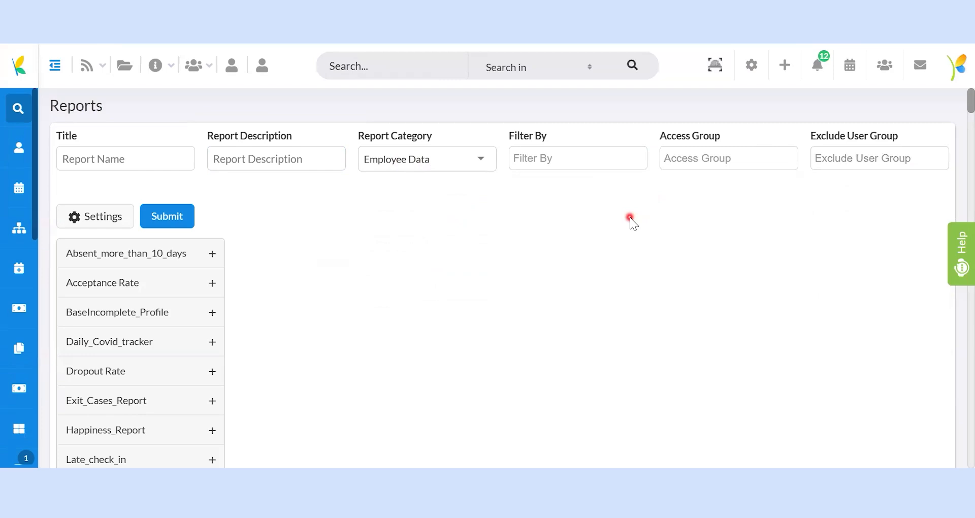
# - Expand the report's additional settings and examine the Group By, Decrypt Columns and Custom Where Clause fields
pyautogui.click(111, 224)
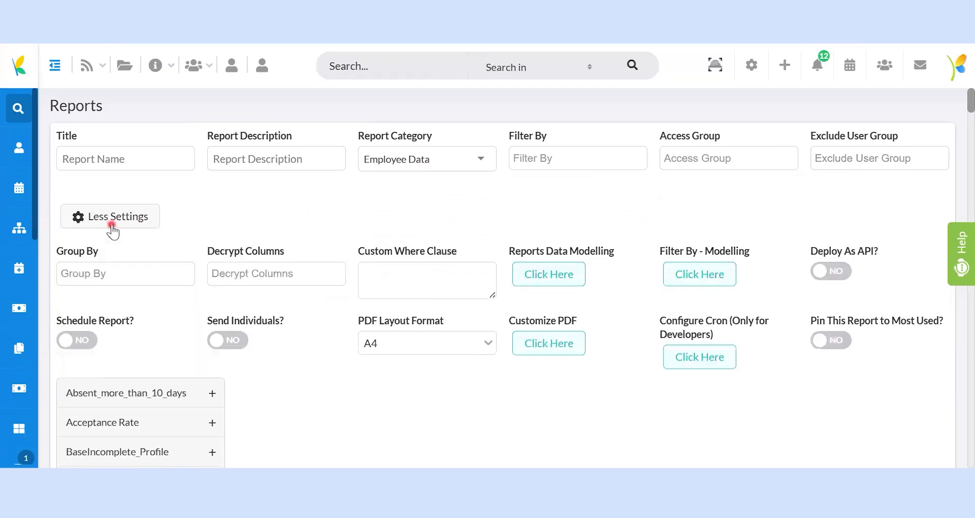
pyautogui.scroll(-2, 620, 205)
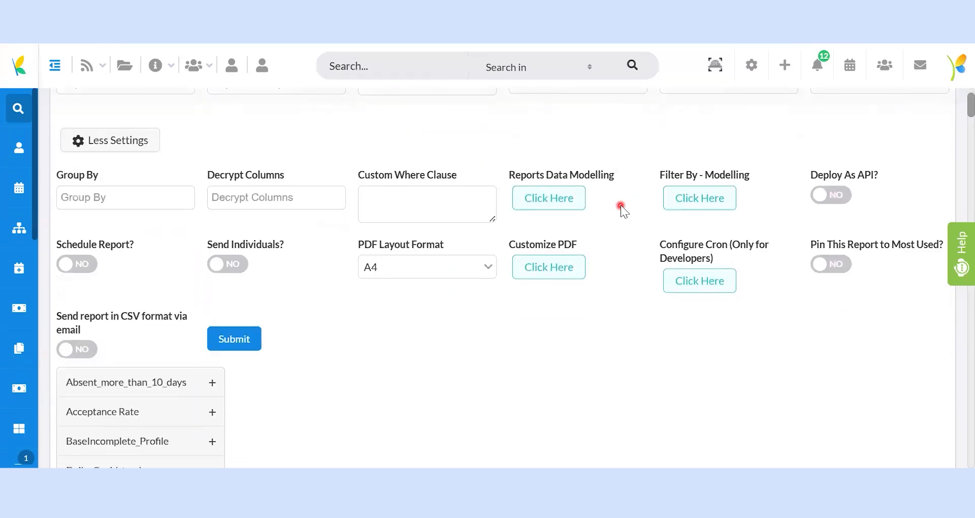
pyautogui.click(172, 203)
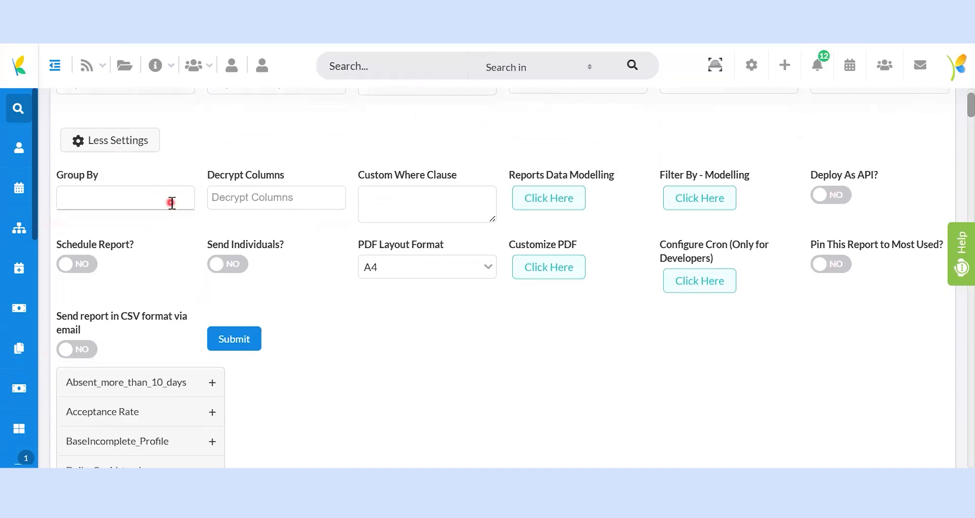
pyautogui.click(259, 197)
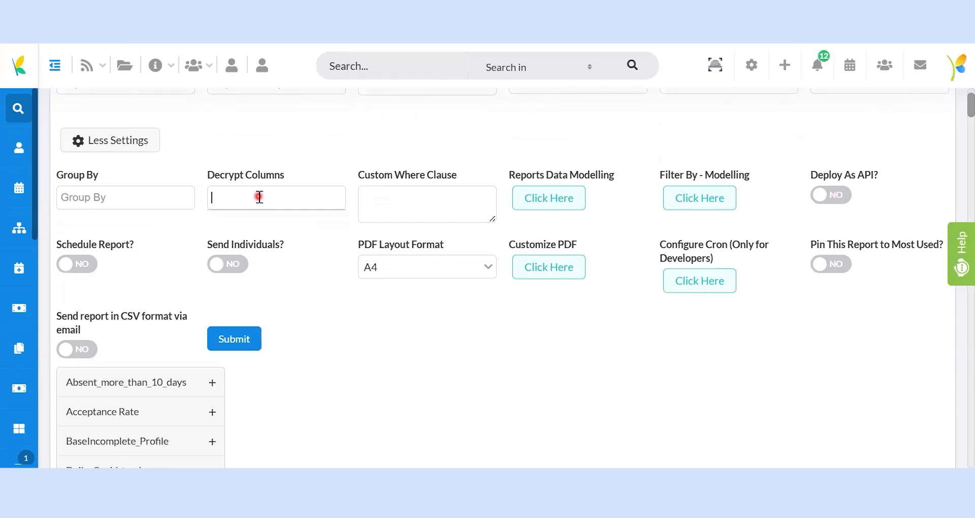
pyautogui.click(418, 205)
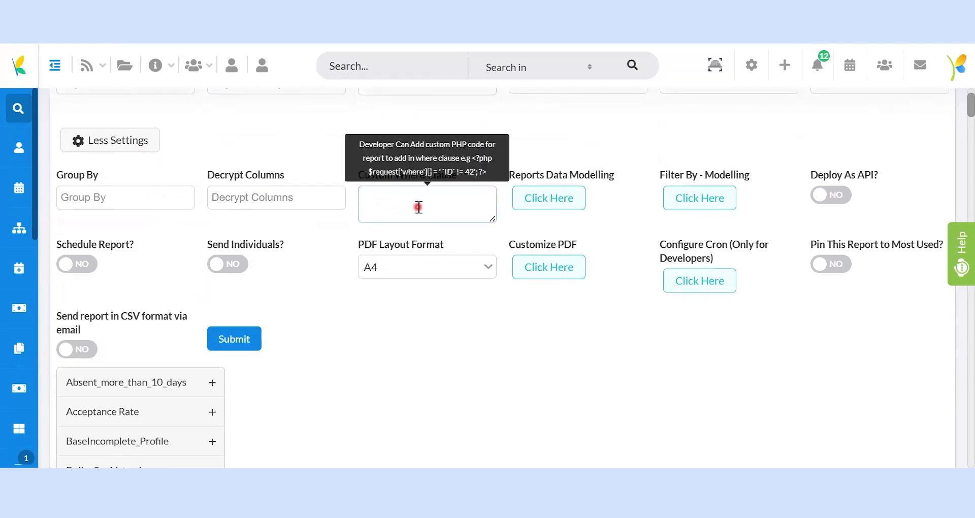
# - Enable Deploy As API for the report, review its token, URL and record limit, and close the API settings
pyautogui.click(822, 195)
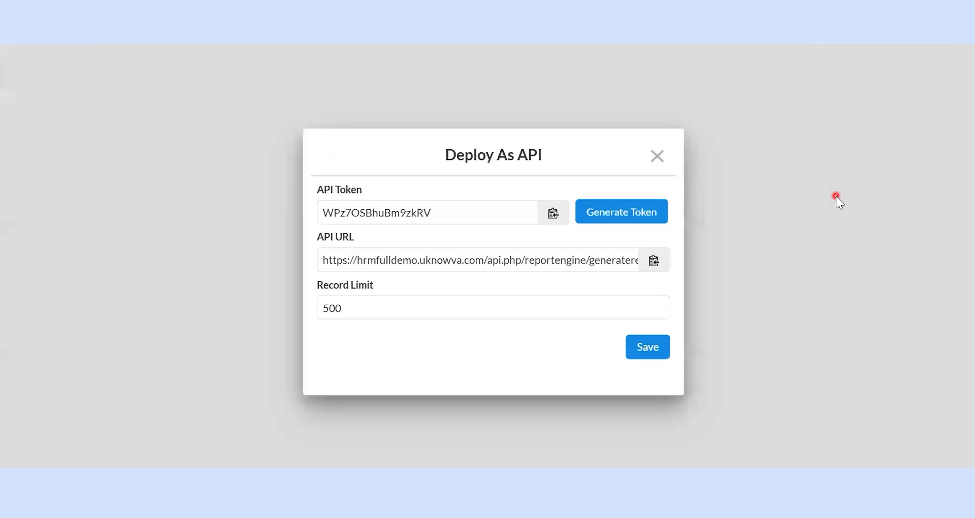
pyautogui.moveTo(480, 215)
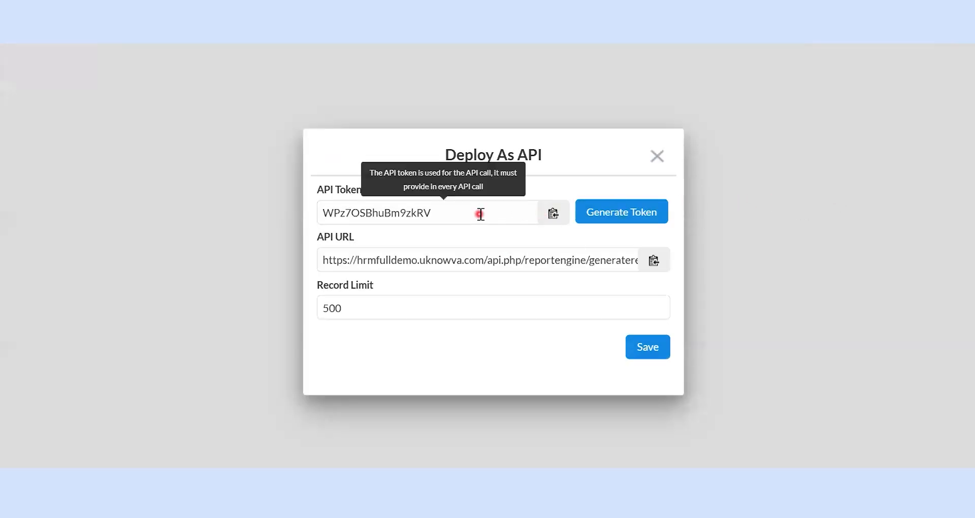
pyautogui.moveTo(481, 257)
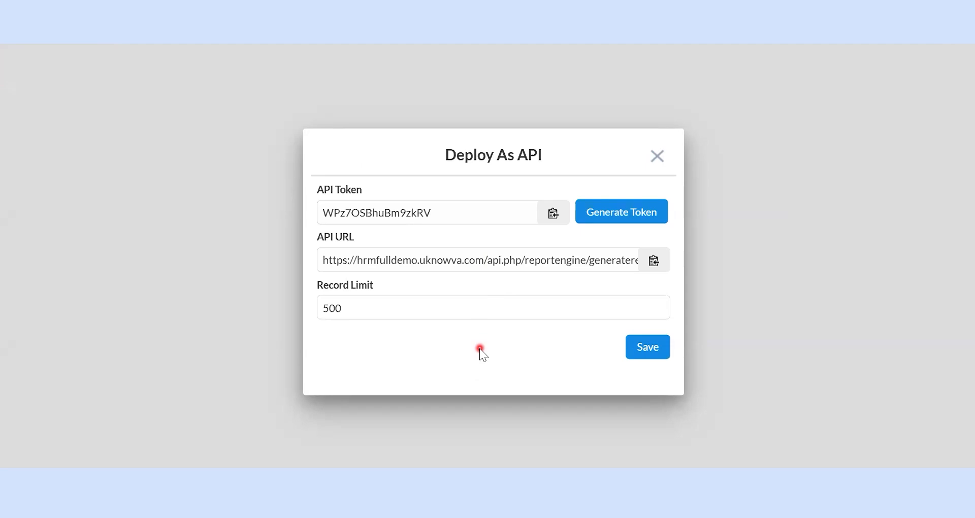
pyautogui.click(711, 338)
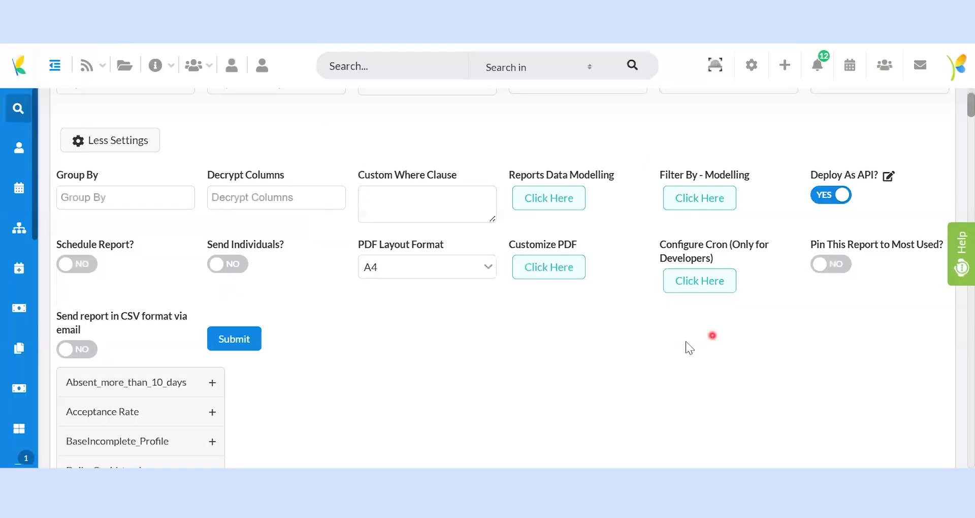
# - Enable Schedule Report, review its timing, delivery method and custom email options, and close the schedule settings
pyautogui.click(79, 263)
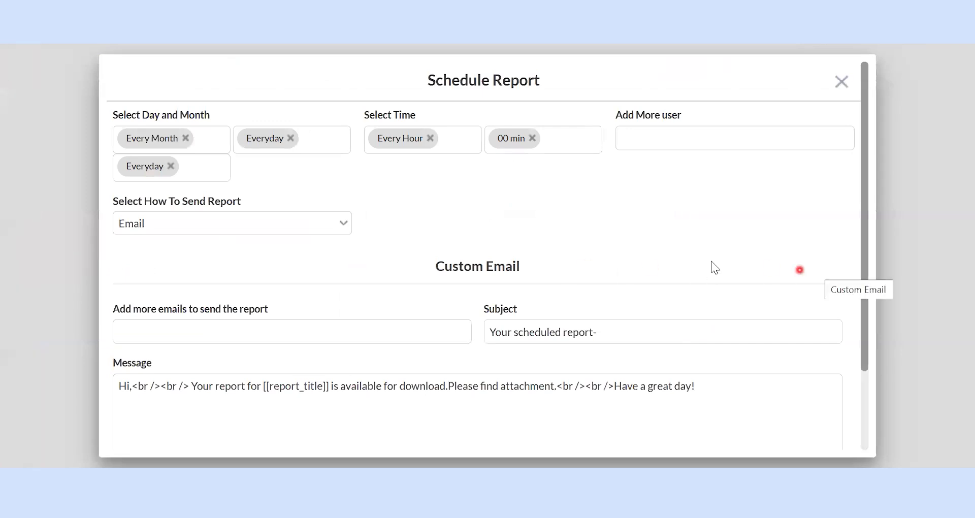
pyautogui.click(347, 222)
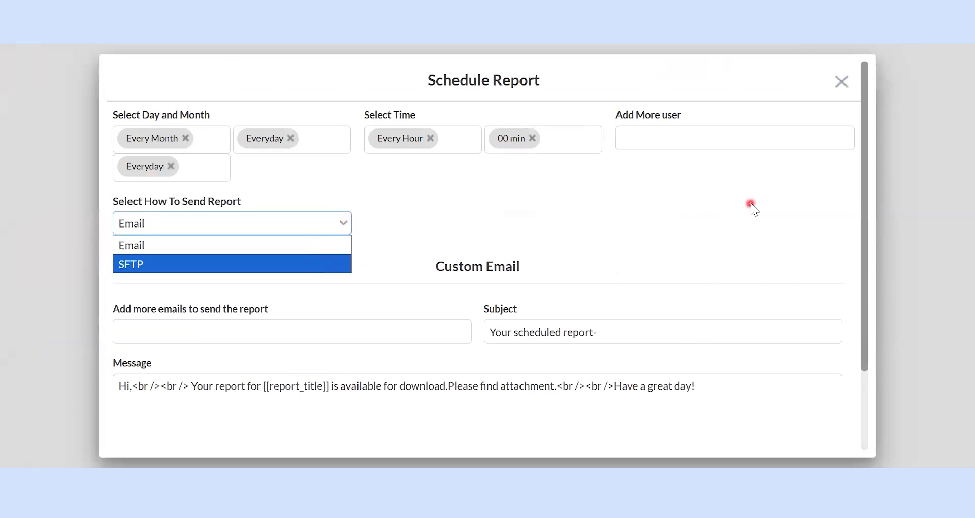
pyautogui.click(818, 226)
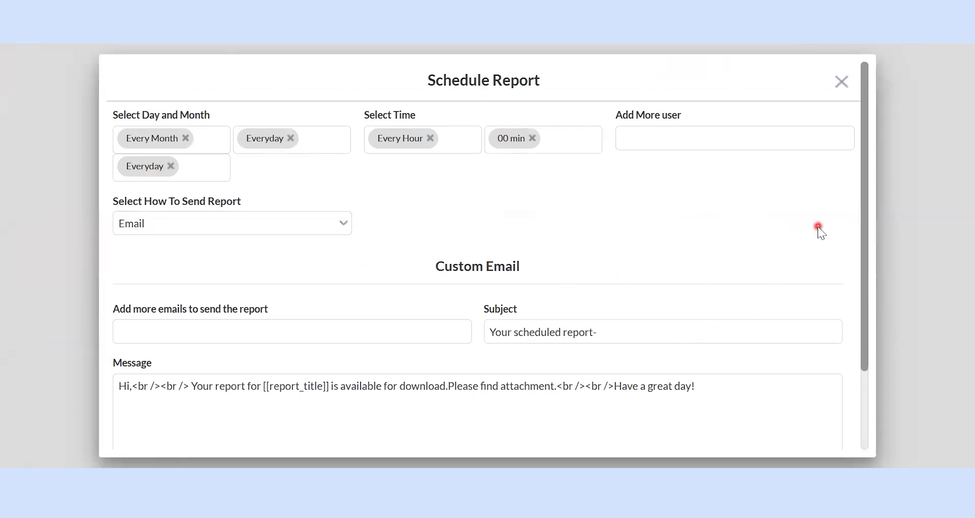
pyautogui.scroll(-3, 817, 226)
pyautogui.scroll(-1, 817, 227)
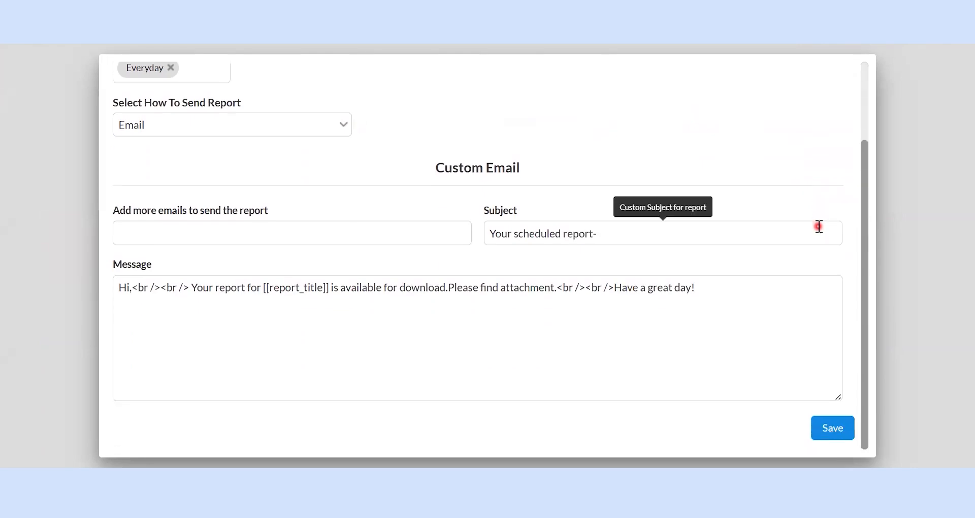
pyautogui.click(923, 248)
# - Enable Send Individuals for the report and examine its schedule and user field options
pyautogui.click(235, 267)
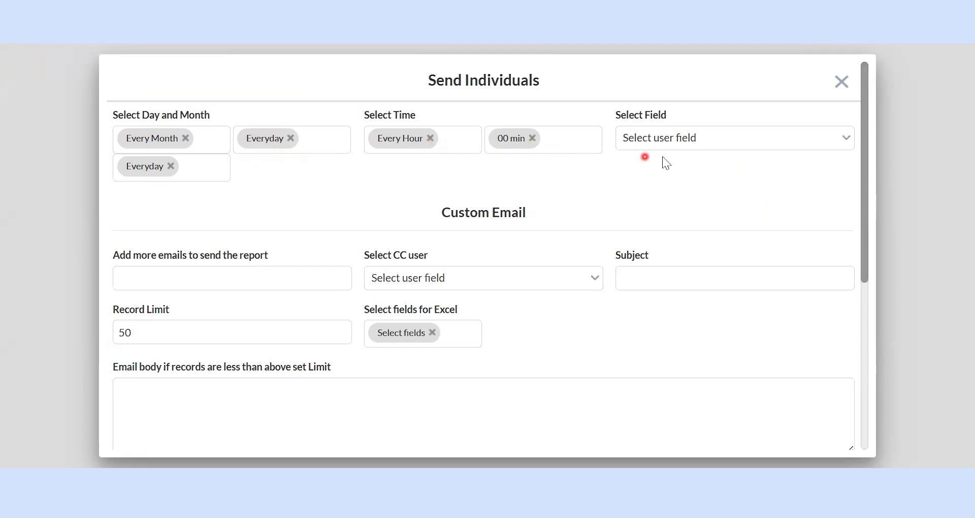
pyautogui.click(710, 142)
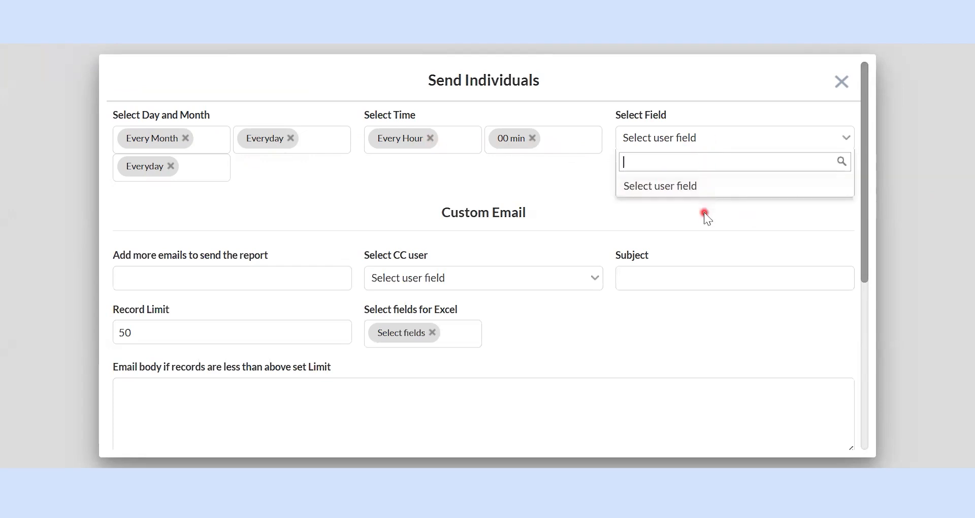
pyautogui.click(714, 207)
pyautogui.scroll(-3, 714, 206)
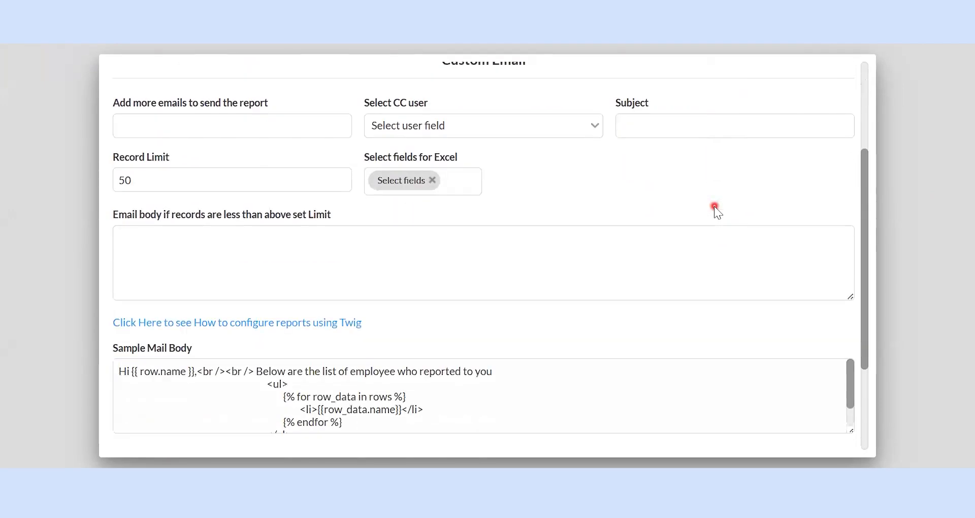
# - Examine the additional emails, CC user, subject, record limit and email body fields, and close the Send Individuals settings
pyautogui.click(232, 126)
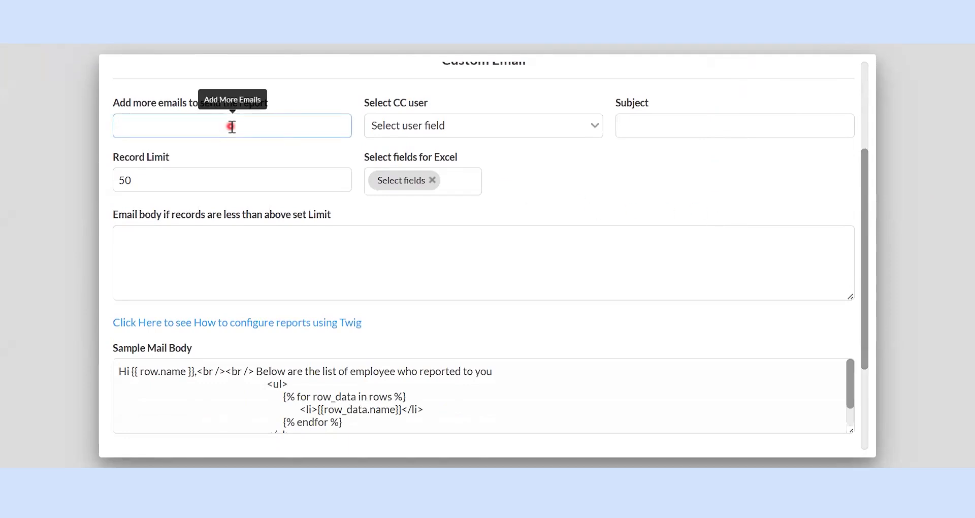
pyautogui.click(405, 128)
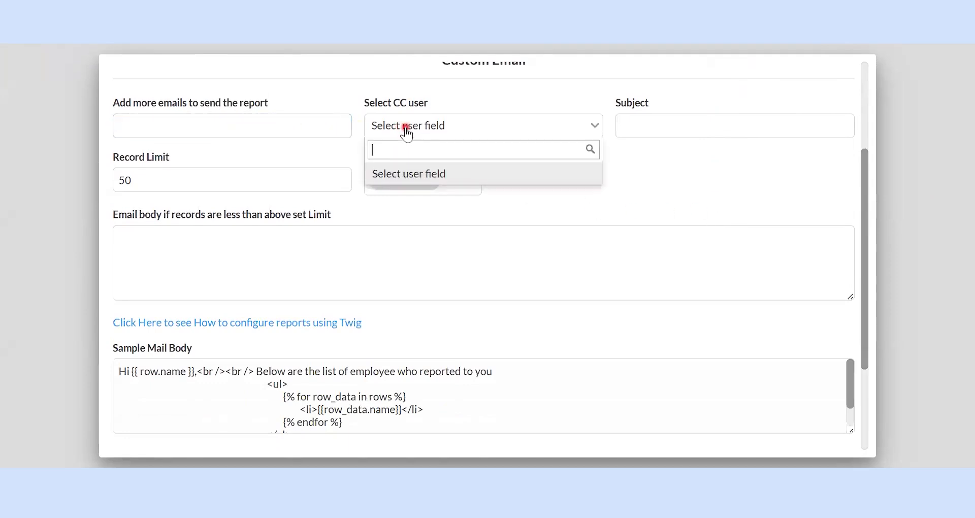
pyautogui.click(635, 125)
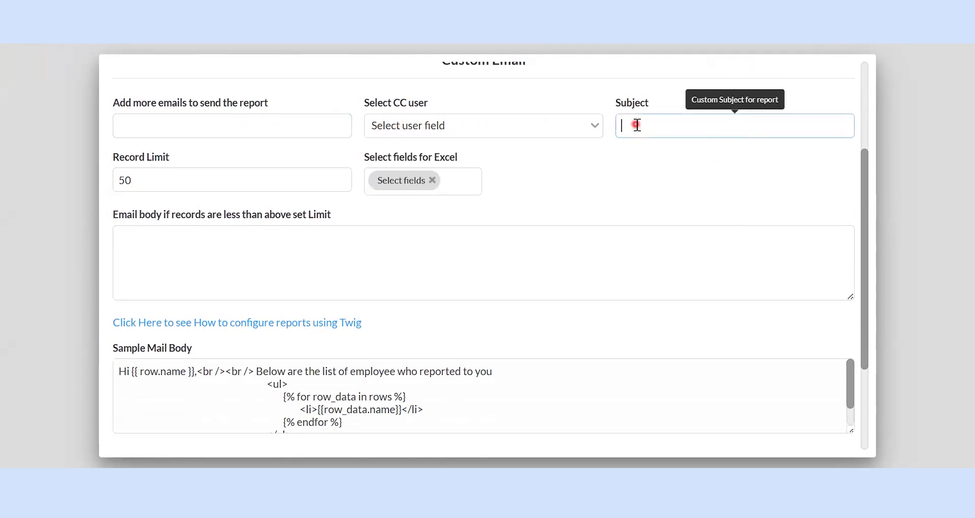
pyautogui.click(292, 176)
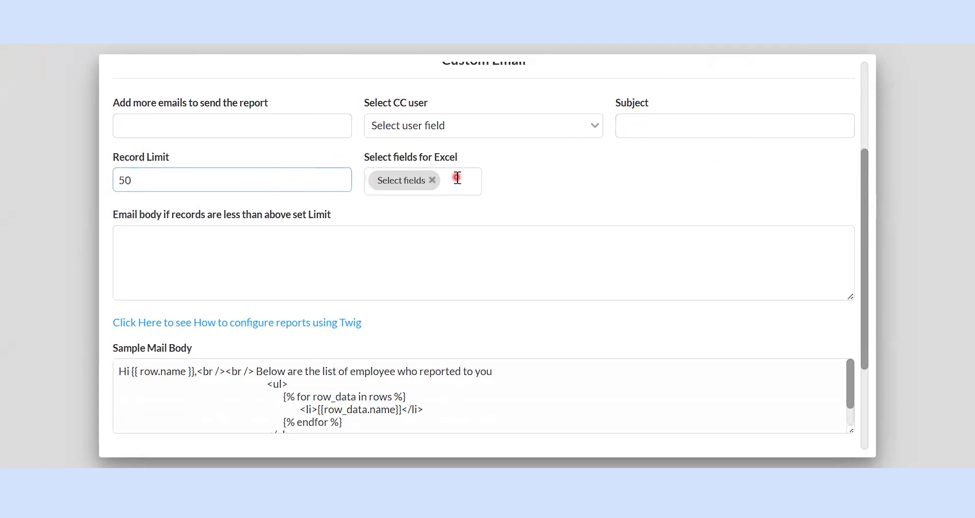
pyautogui.click(412, 263)
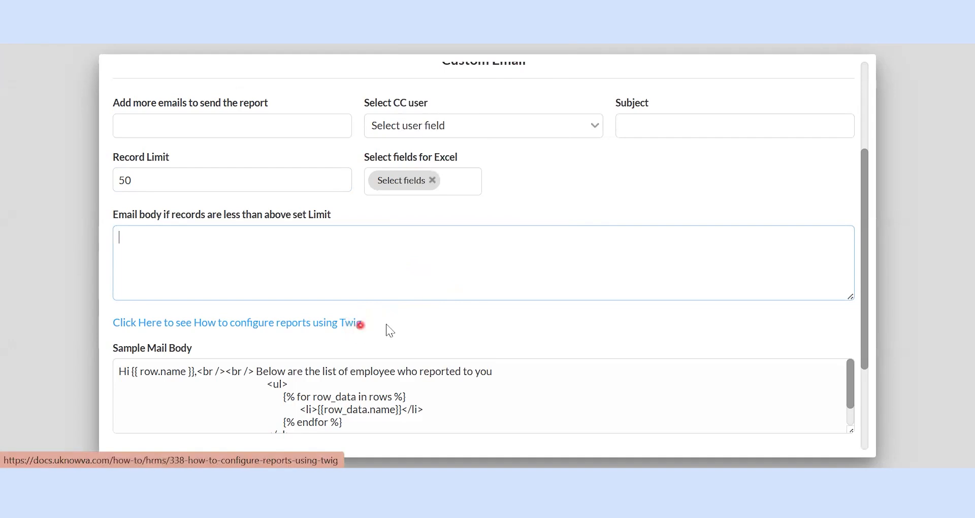
pyautogui.scroll(-3, 576, 285)
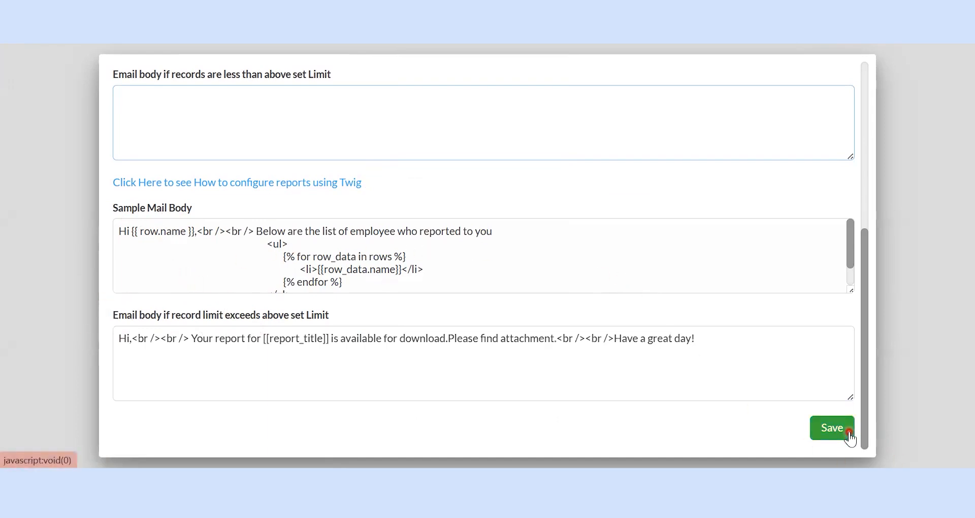
pyautogui.click(849, 365)
pyautogui.click(903, 373)
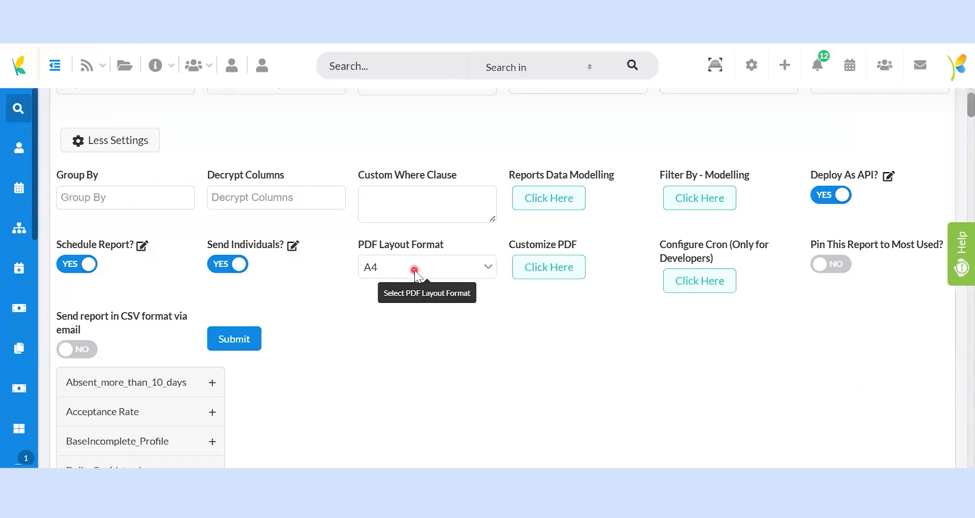
# - Examine the PDF layout format options and the Customize PDF template editor, and close the editor
pyautogui.click(415, 270)
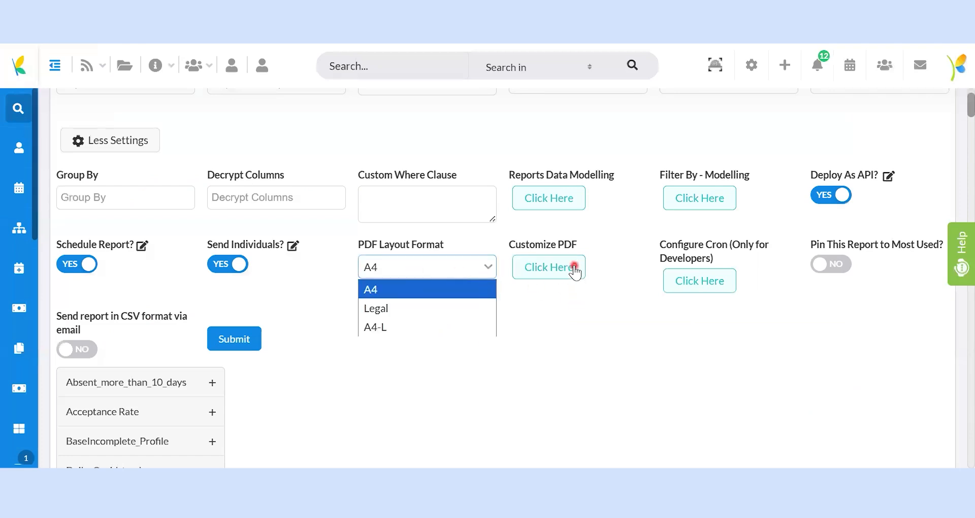
pyautogui.click(574, 269)
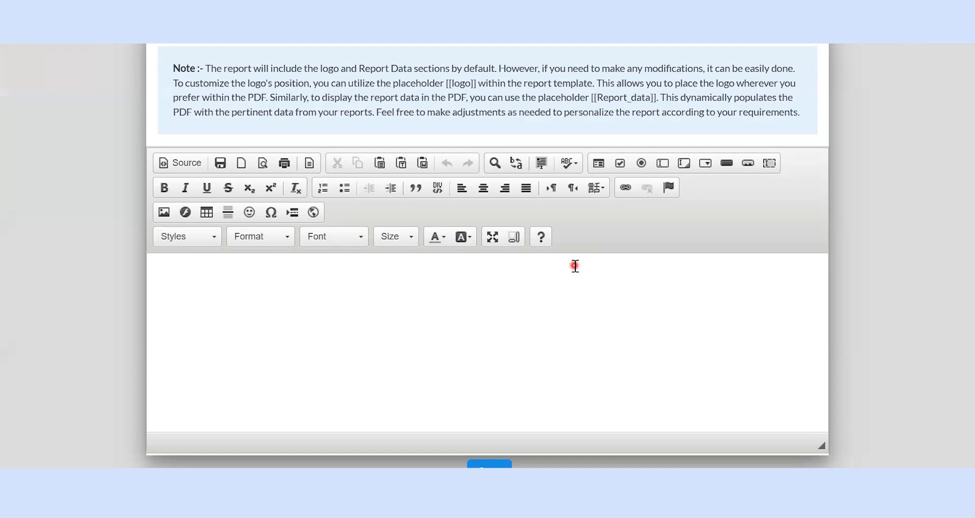
pyautogui.click(874, 278)
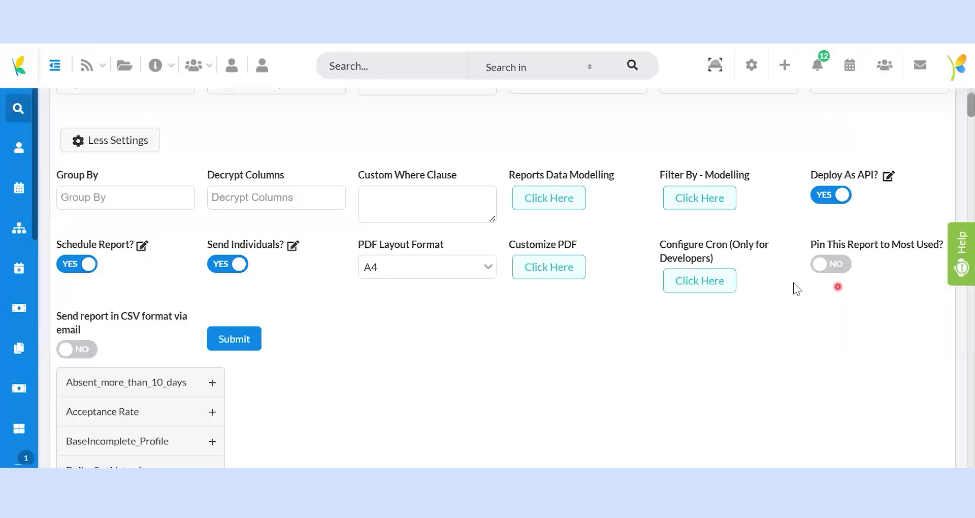
# - Review the developer cron configuration's schedule and PHP custom code fields, and save it
pyautogui.click(717, 284)
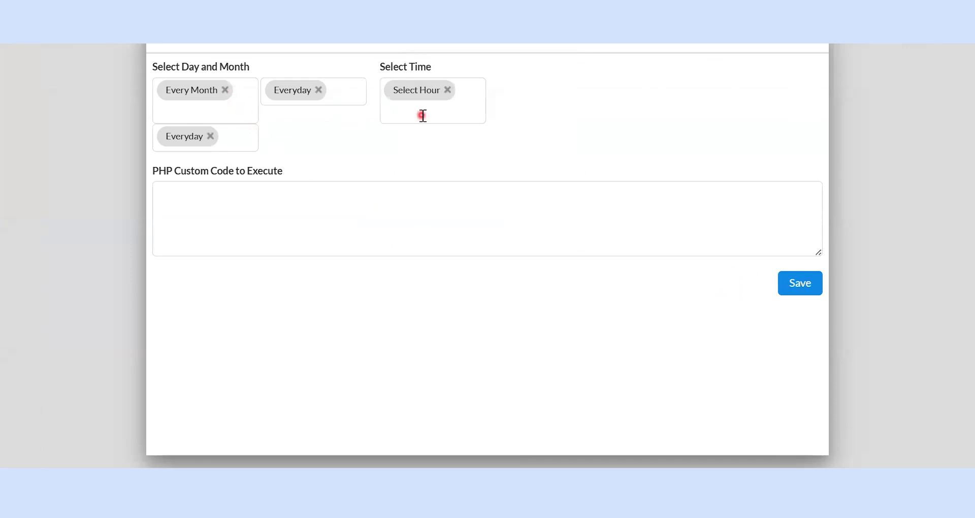
pyautogui.moveTo(418, 209)
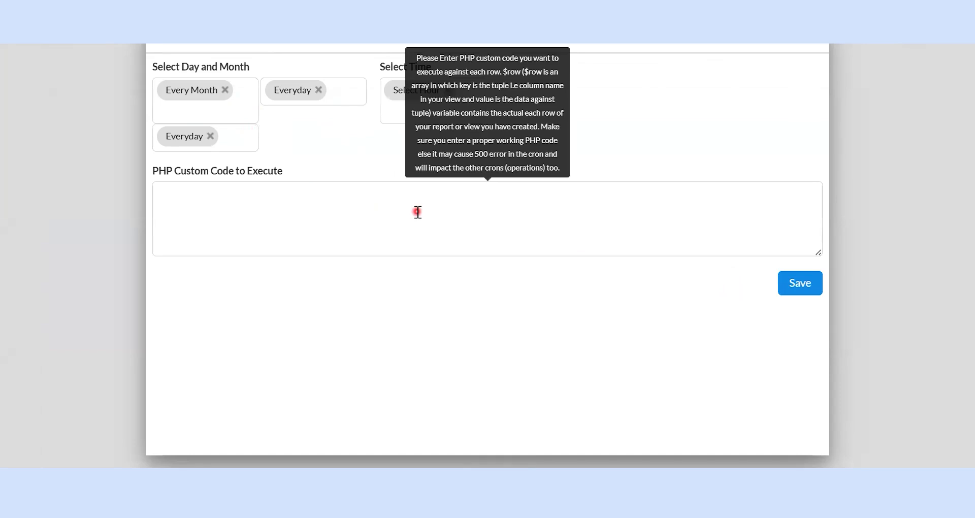
pyautogui.click(806, 291)
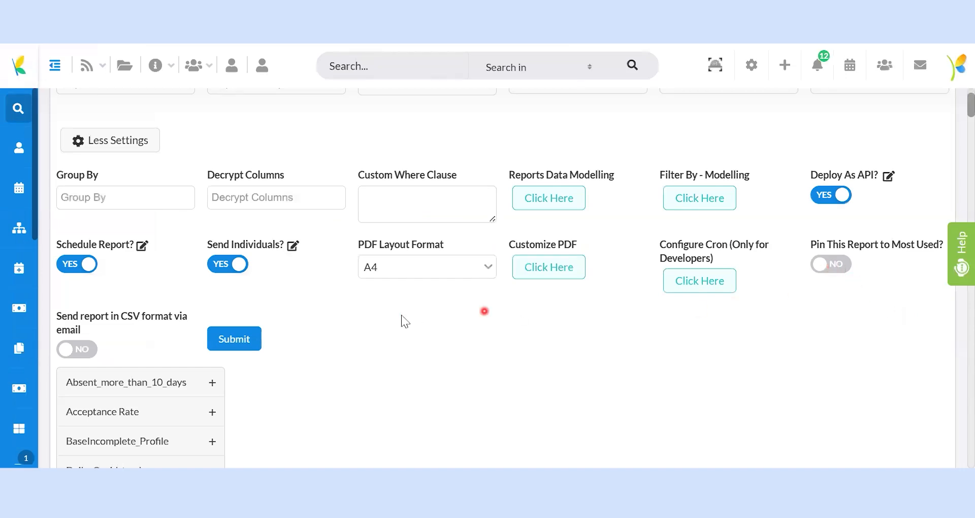
# - Expand the Acceptance Rate data source, select all its fields and clear the selection again
pyautogui.scroll(-2, 401, 315)
pyautogui.scroll(-4, 401, 315)
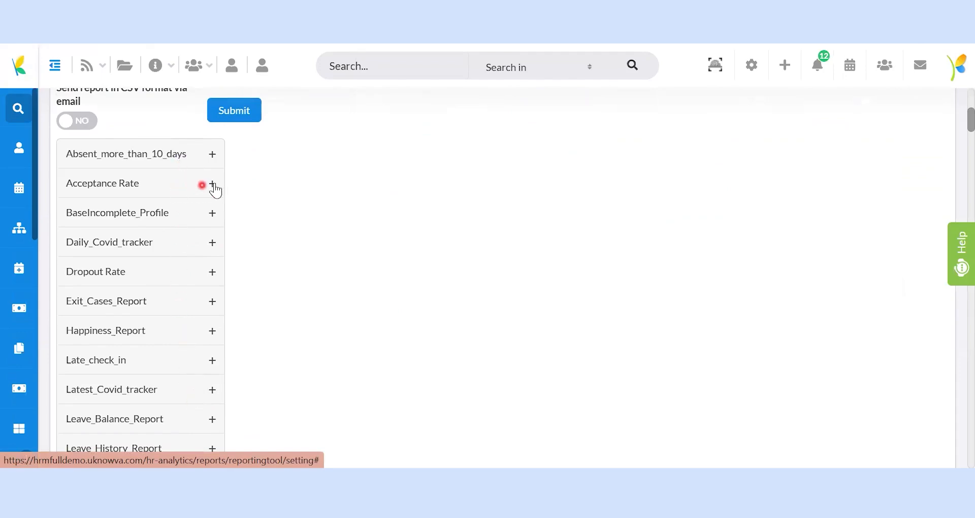
pyautogui.click(213, 184)
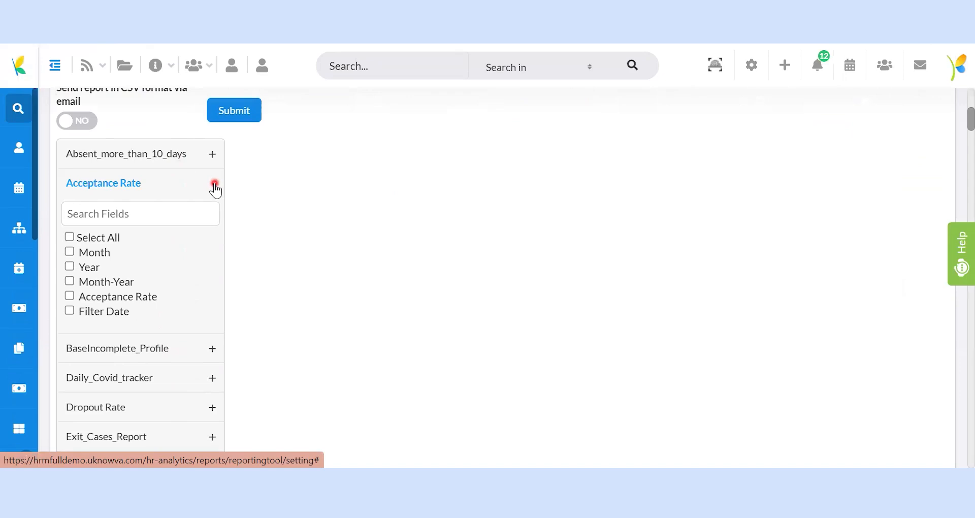
pyautogui.click(70, 237)
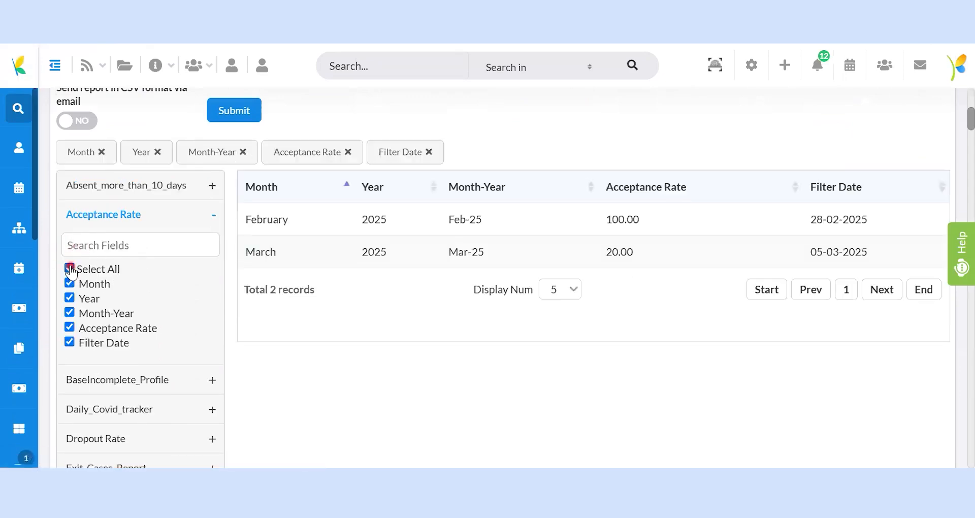
pyautogui.click(70, 268)
# - Add the Year, Month-Year and Acceptance Rate fields to the report
pyautogui.click(68, 266)
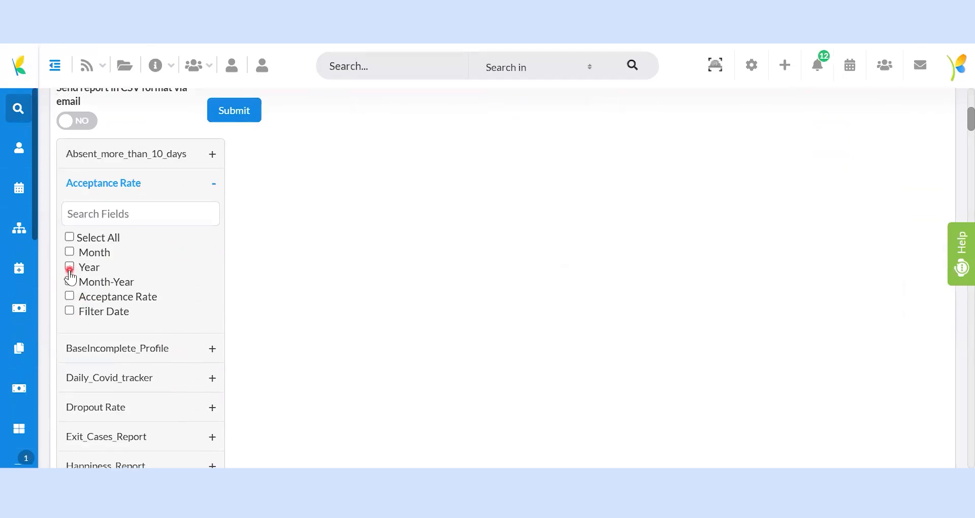
pyautogui.click(70, 313)
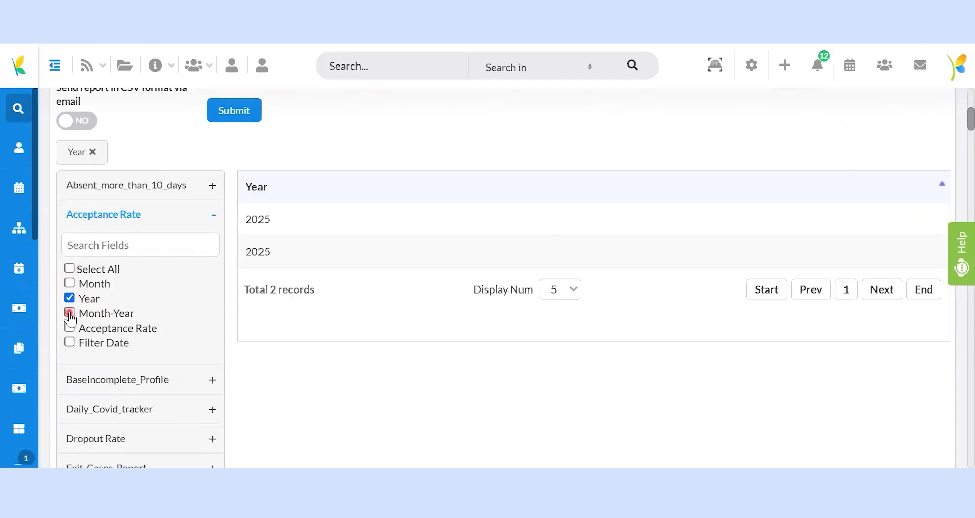
pyautogui.click(70, 329)
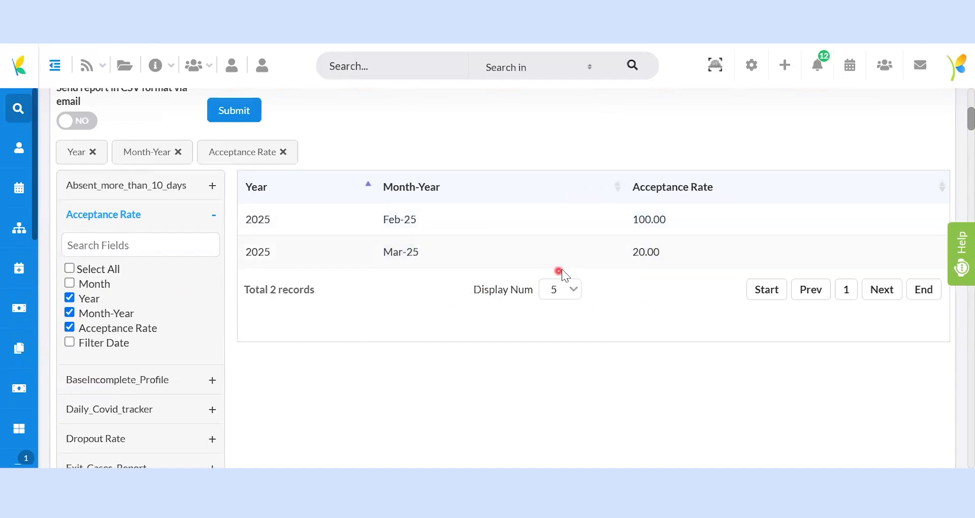
# - Try sorting the report preview by the Year column
pyautogui.click(145, 247)
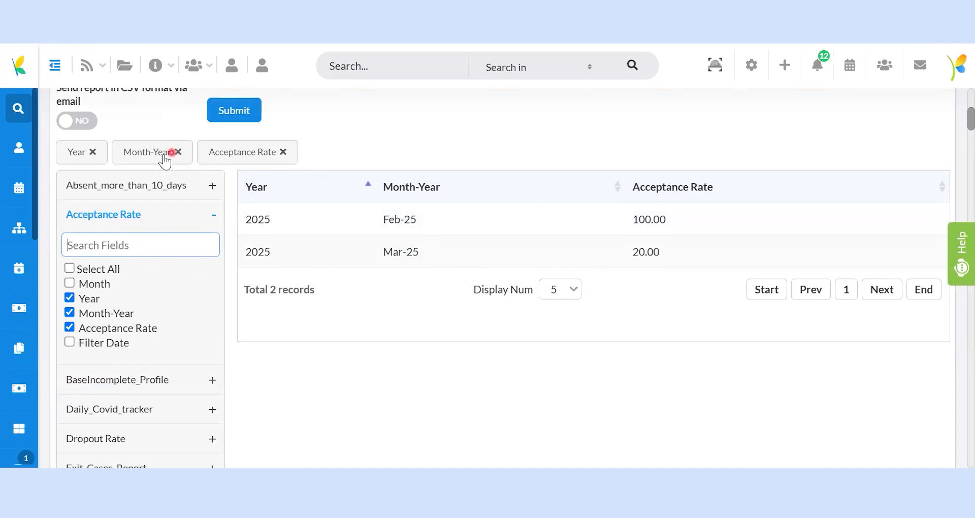
pyautogui.click(366, 188)
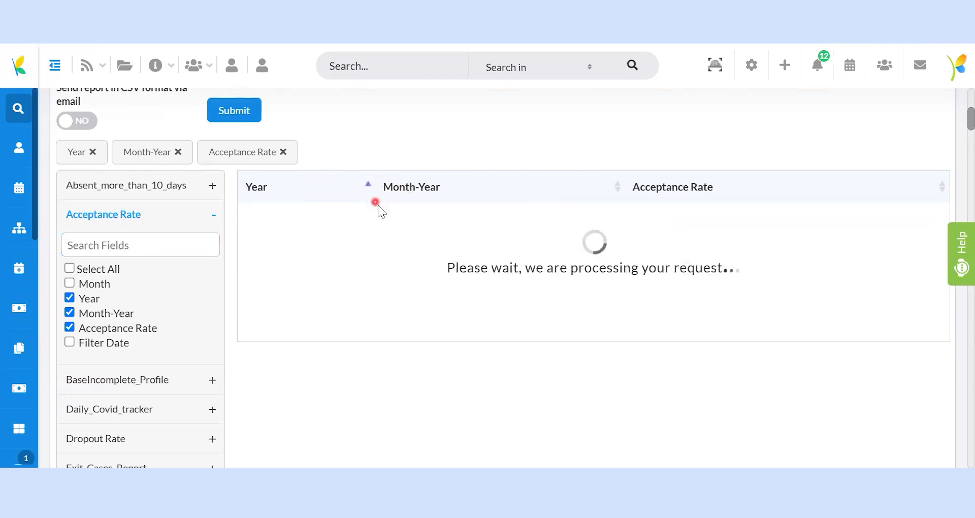
pyautogui.click(367, 189)
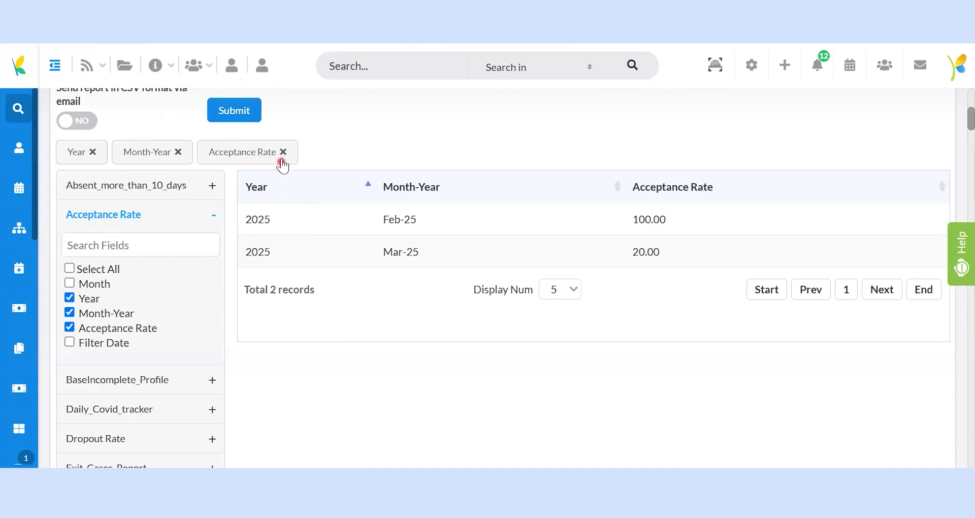
# - Remove the Acceptance Rate column from the report and submit it
pyautogui.click(283, 152)
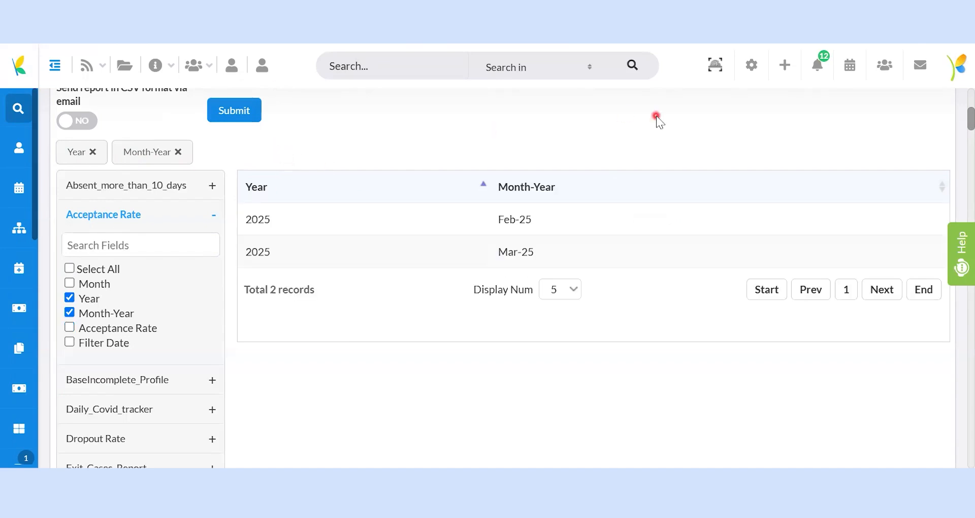
pyautogui.click(234, 114)
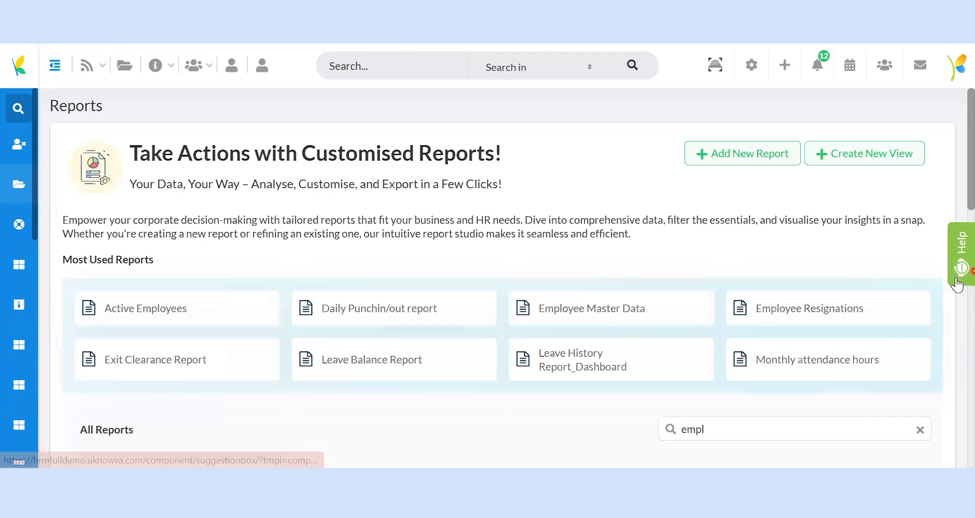
# - Open the Designationwise Active Employees report for editing and examine its additional settings and available data fields
pyautogui.scroll(-6, 617, 212)
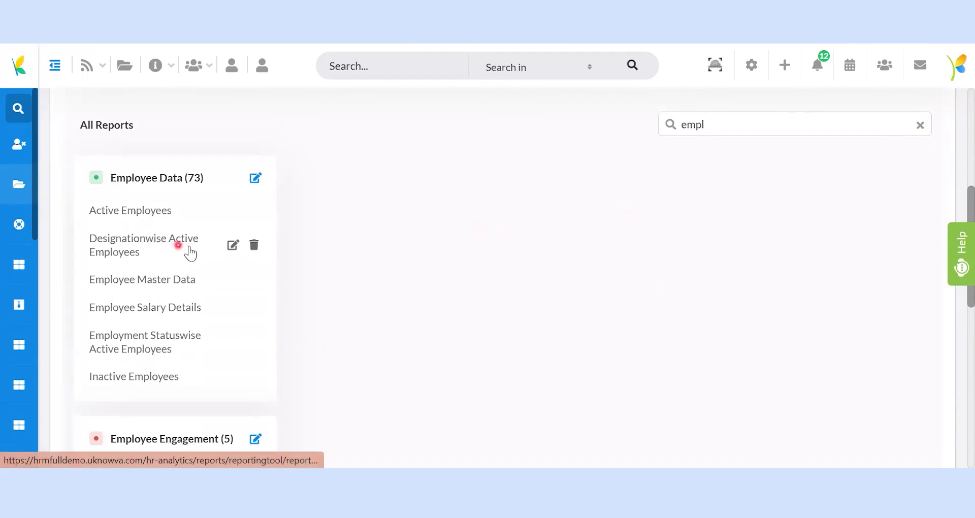
pyautogui.click(233, 246)
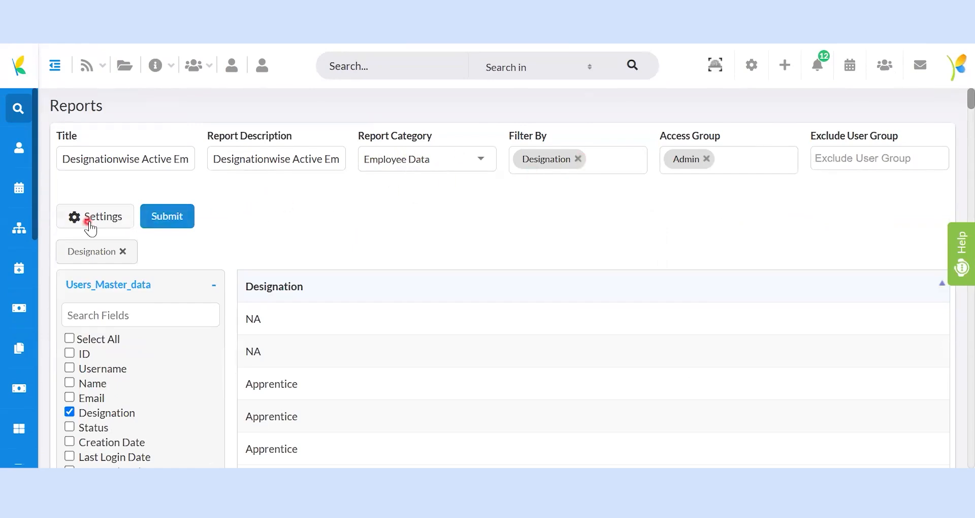
pyautogui.click(89, 224)
pyautogui.scroll(-1, 449, 211)
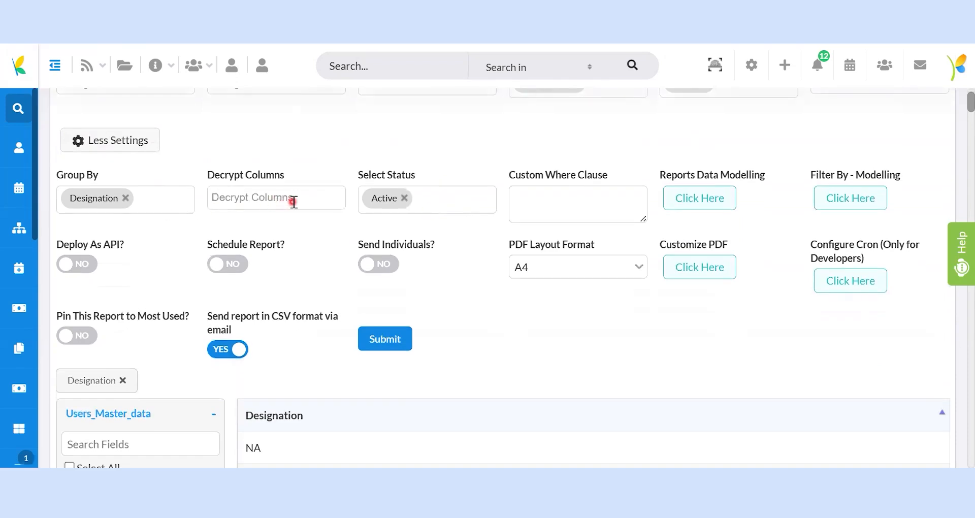
pyautogui.moveTo(568, 205)
pyautogui.scroll(-8, 505, 320)
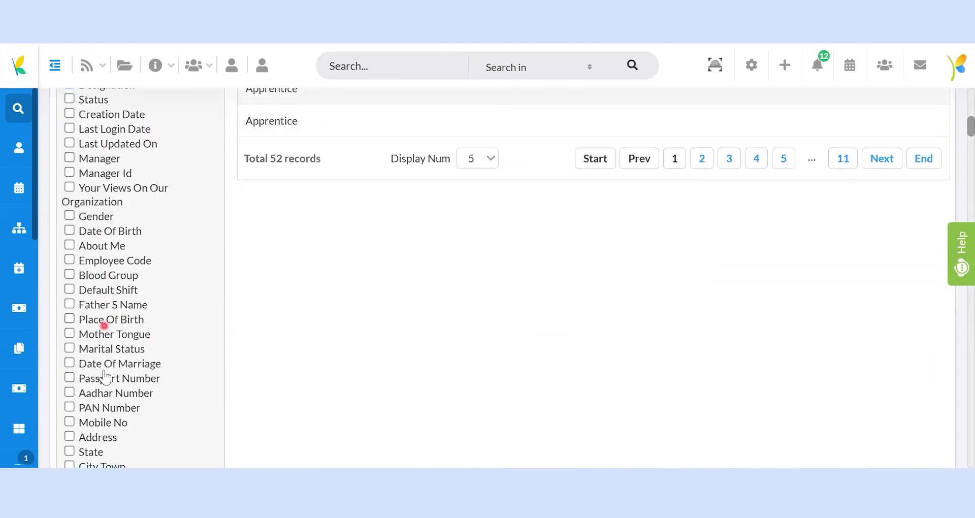
# - Examine the remaining employee fields and the other data groups available for the report, and return to the reports list
pyautogui.scroll(-9, 99, 396)
pyautogui.scroll(-8, 99, 398)
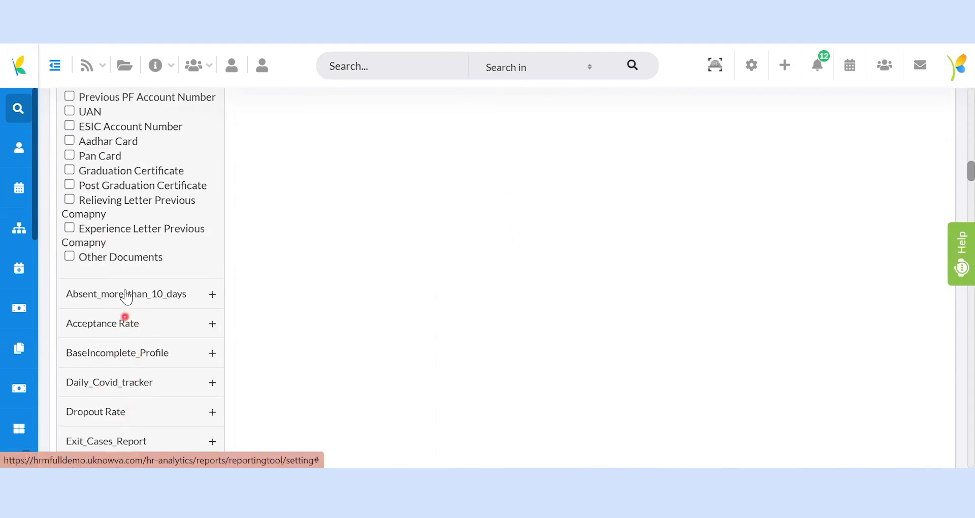
pyautogui.scroll(-3, 133, 401)
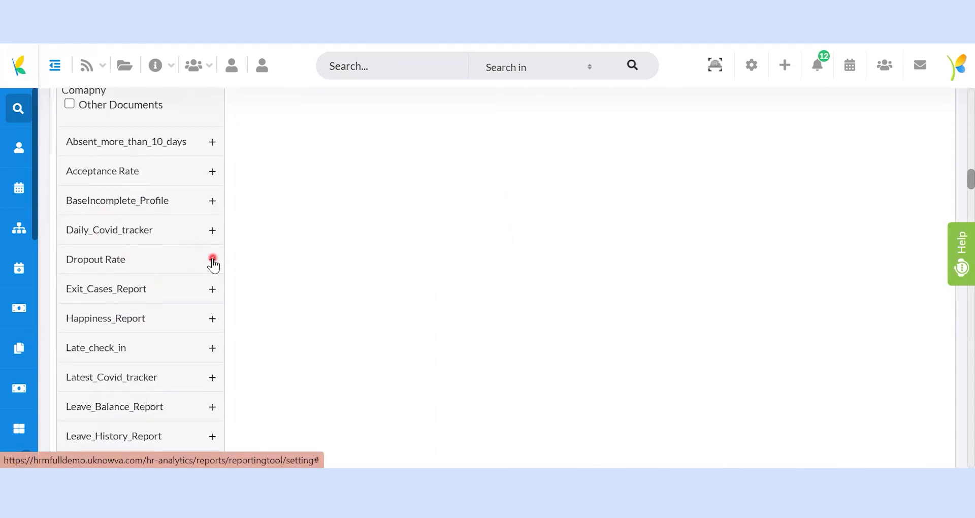
pyautogui.scroll(-8, 130, 344)
pyautogui.scroll(4, 142, 262)
pyautogui.scroll(12, 143, 263)
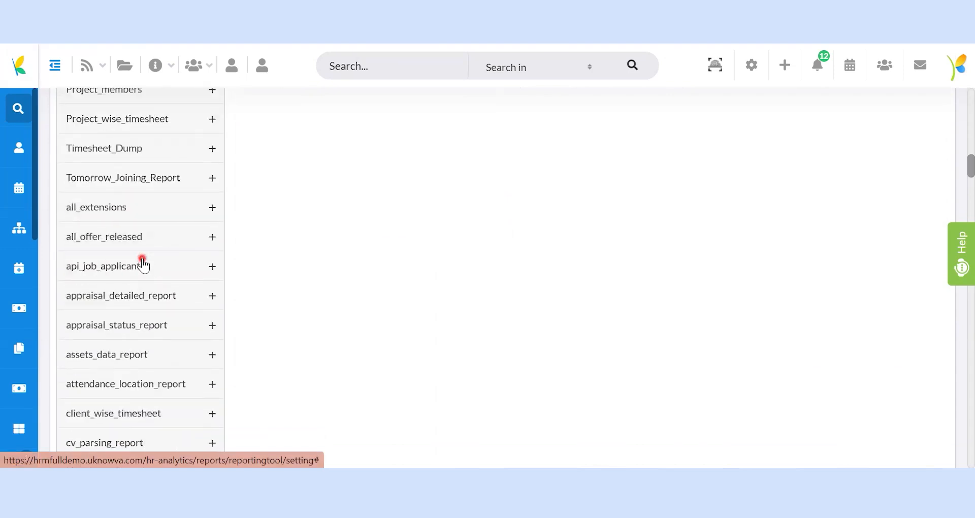
pyautogui.click(143, 263)
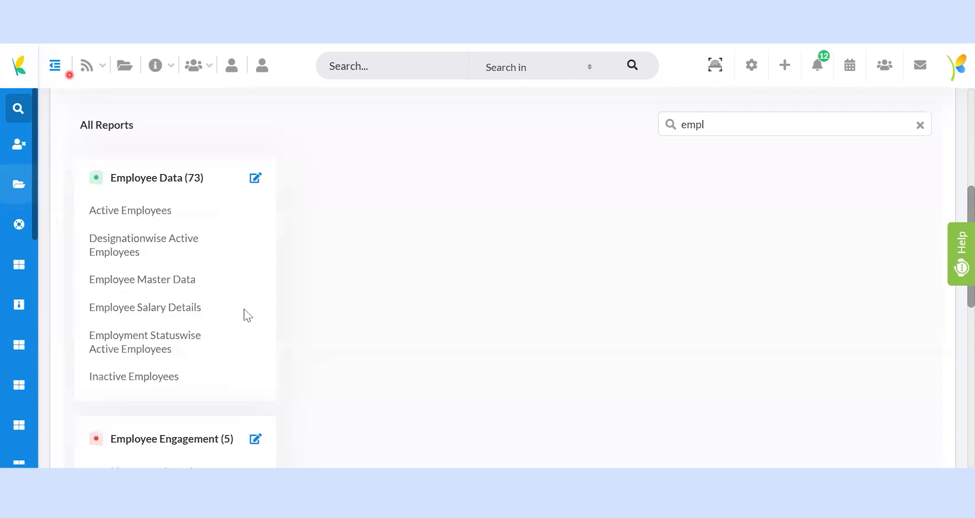
# - Open the name of the Employee Data report category for editing and close the editor
pyautogui.moveTo(256, 211)
pyautogui.click(256, 183)
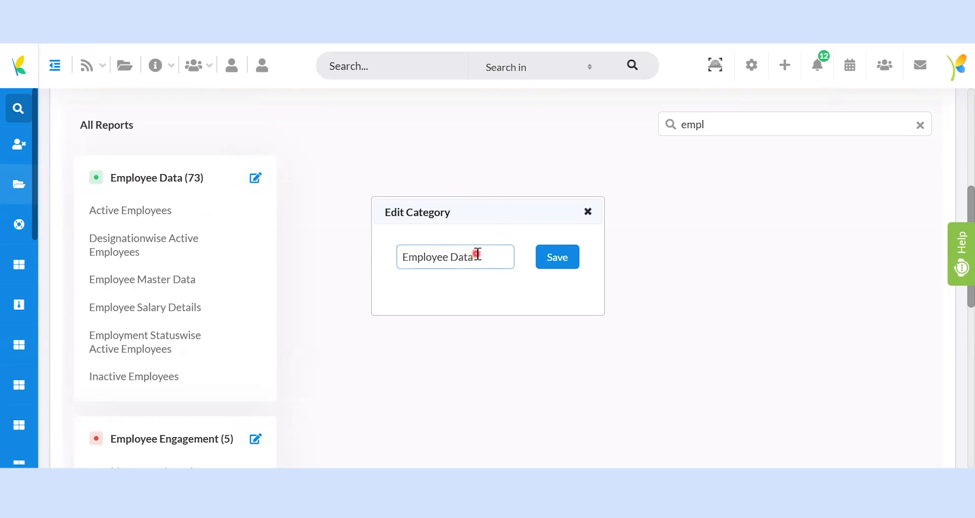
pyautogui.click(565, 257)
pyautogui.click(590, 214)
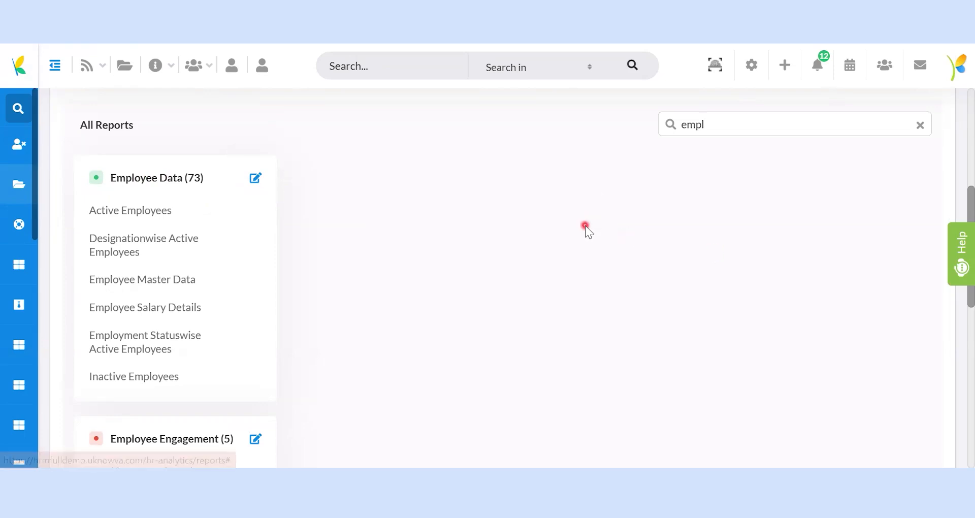
pyautogui.scroll(6, 591, 251)
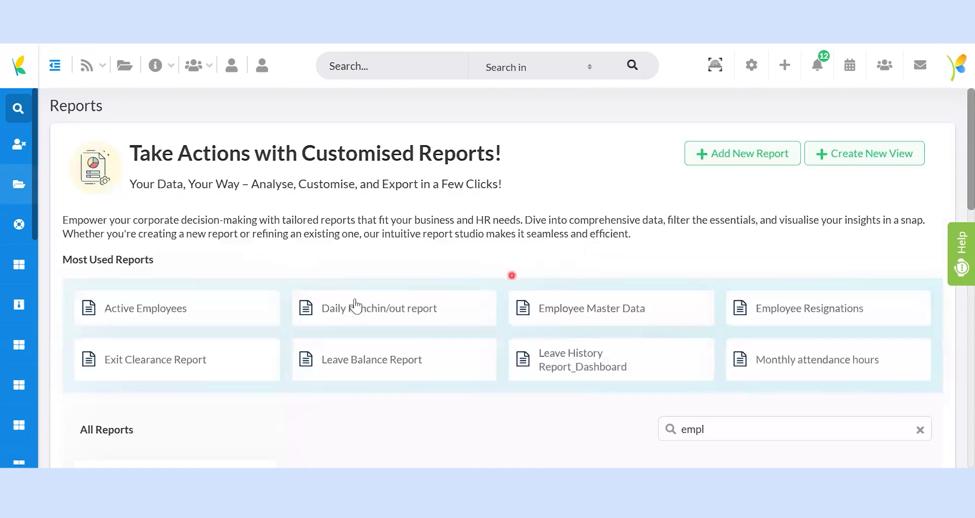